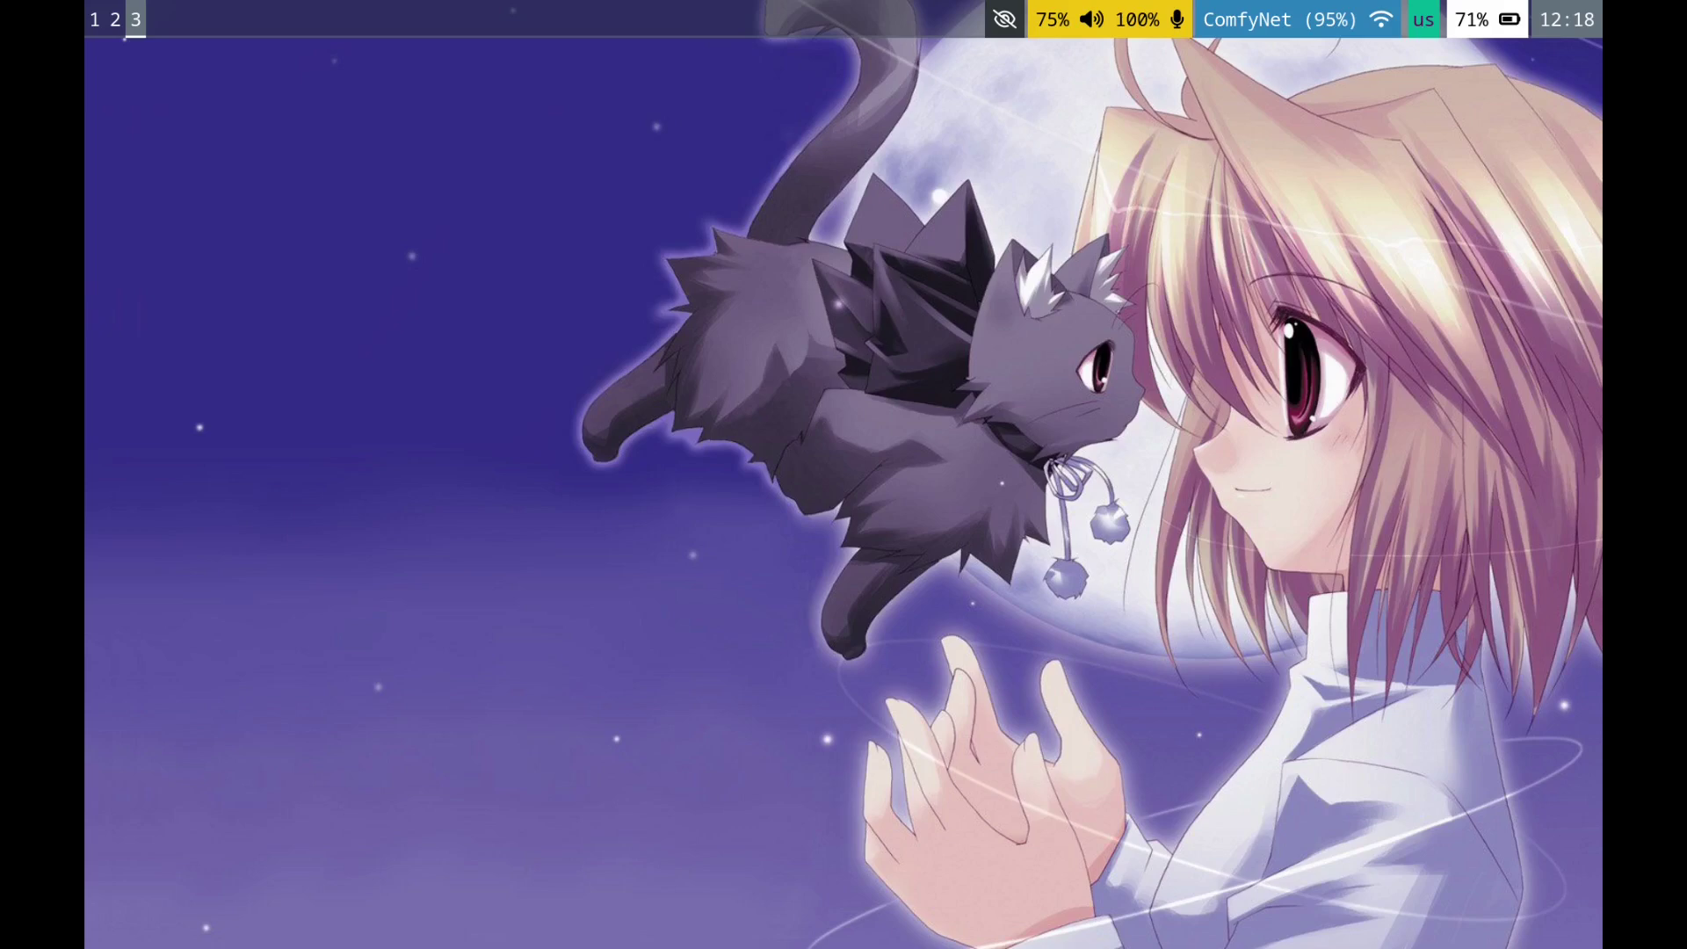
# Step: Switch to workspace 2 to view the black ThinkPad laptop photo in imv
pyautogui.press('super+2')
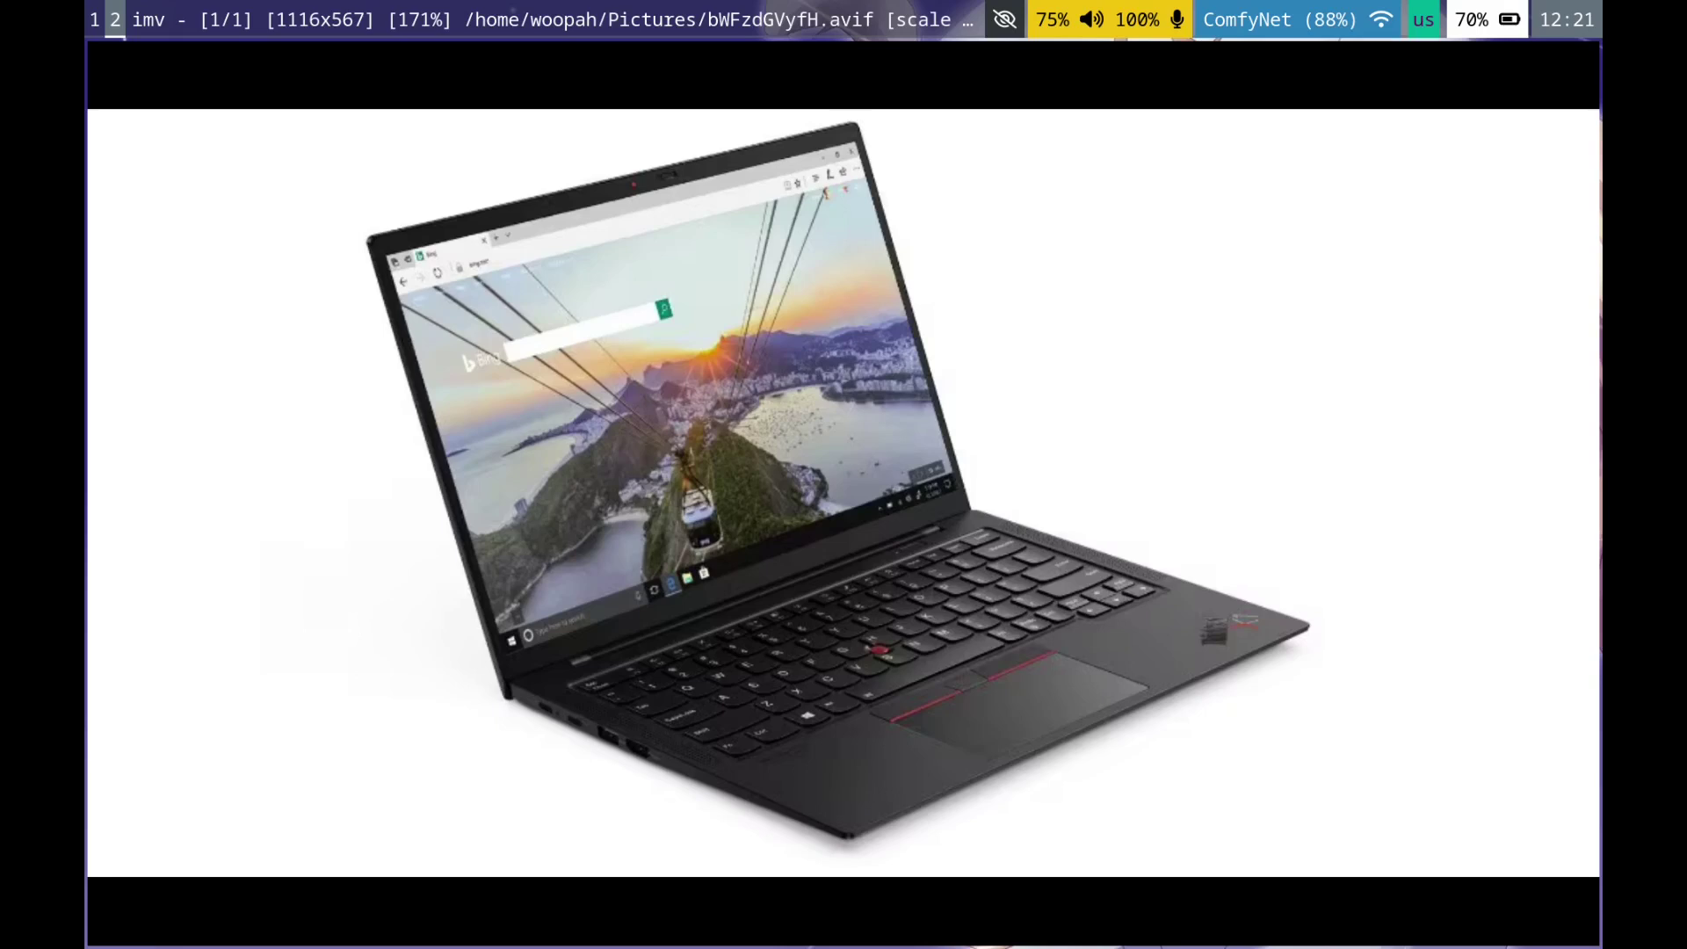
# Step: Zoom the laptop photo out twice, then back in to 200%
pyautogui.press('-')
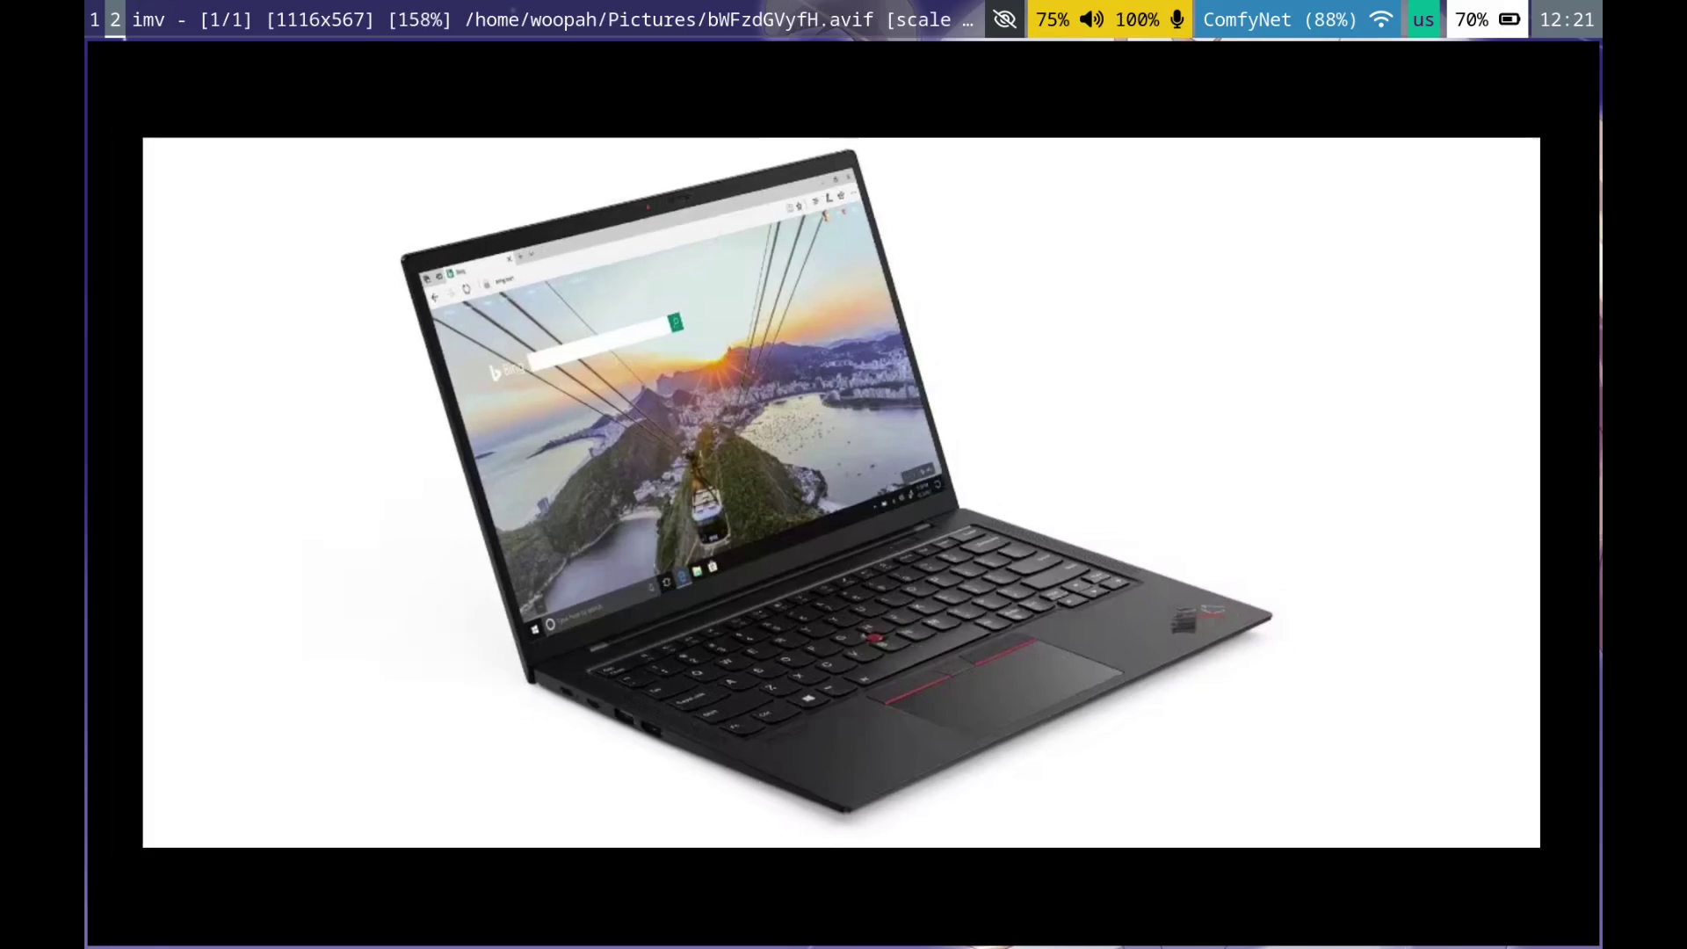
pyautogui.press('-')
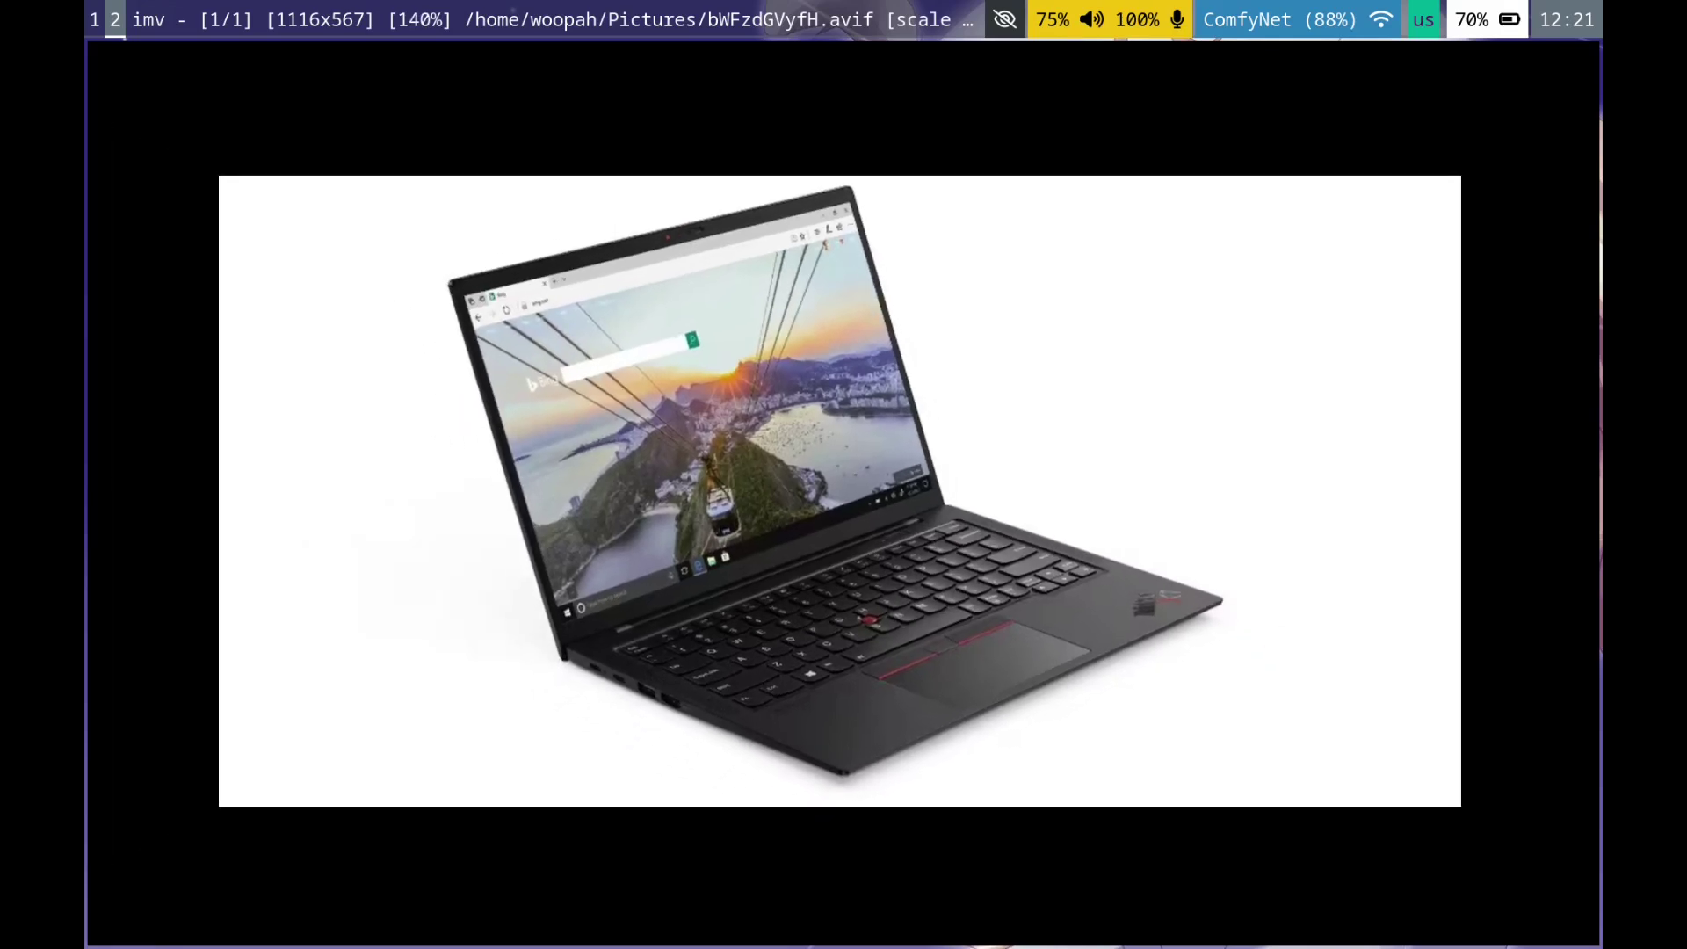
pyautogui.press('+')
pyautogui.press('+')
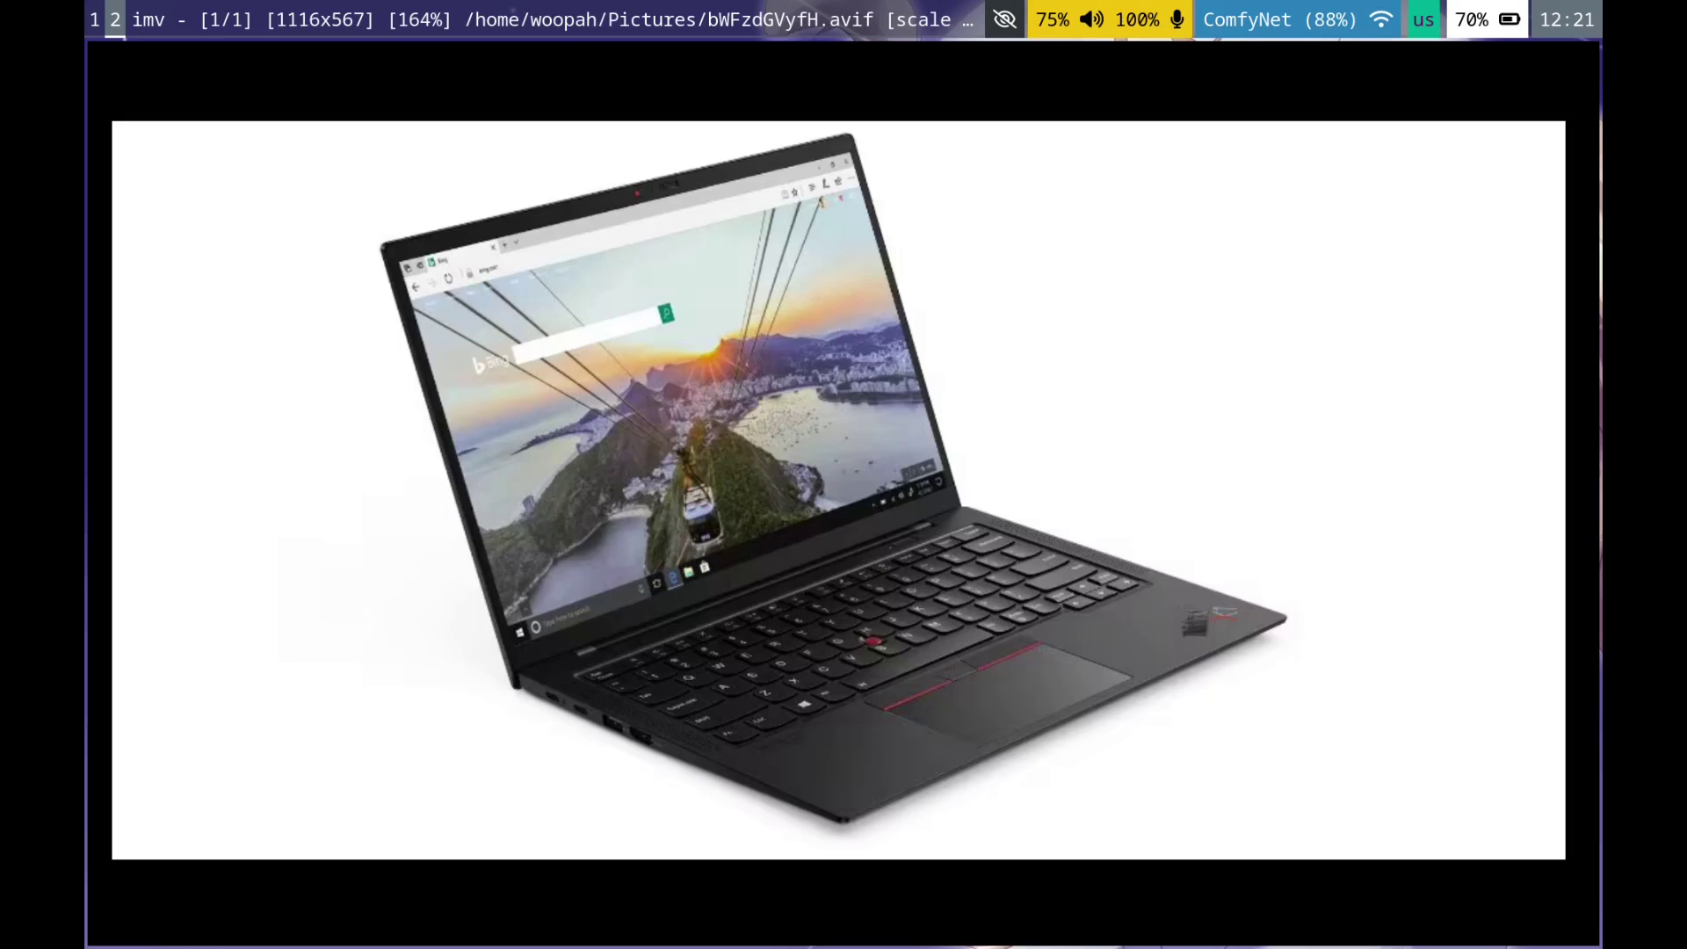
pyautogui.press('+')
pyautogui.press('+')
pyautogui.press('+')
pyautogui.press('+')
pyautogui.press('+')
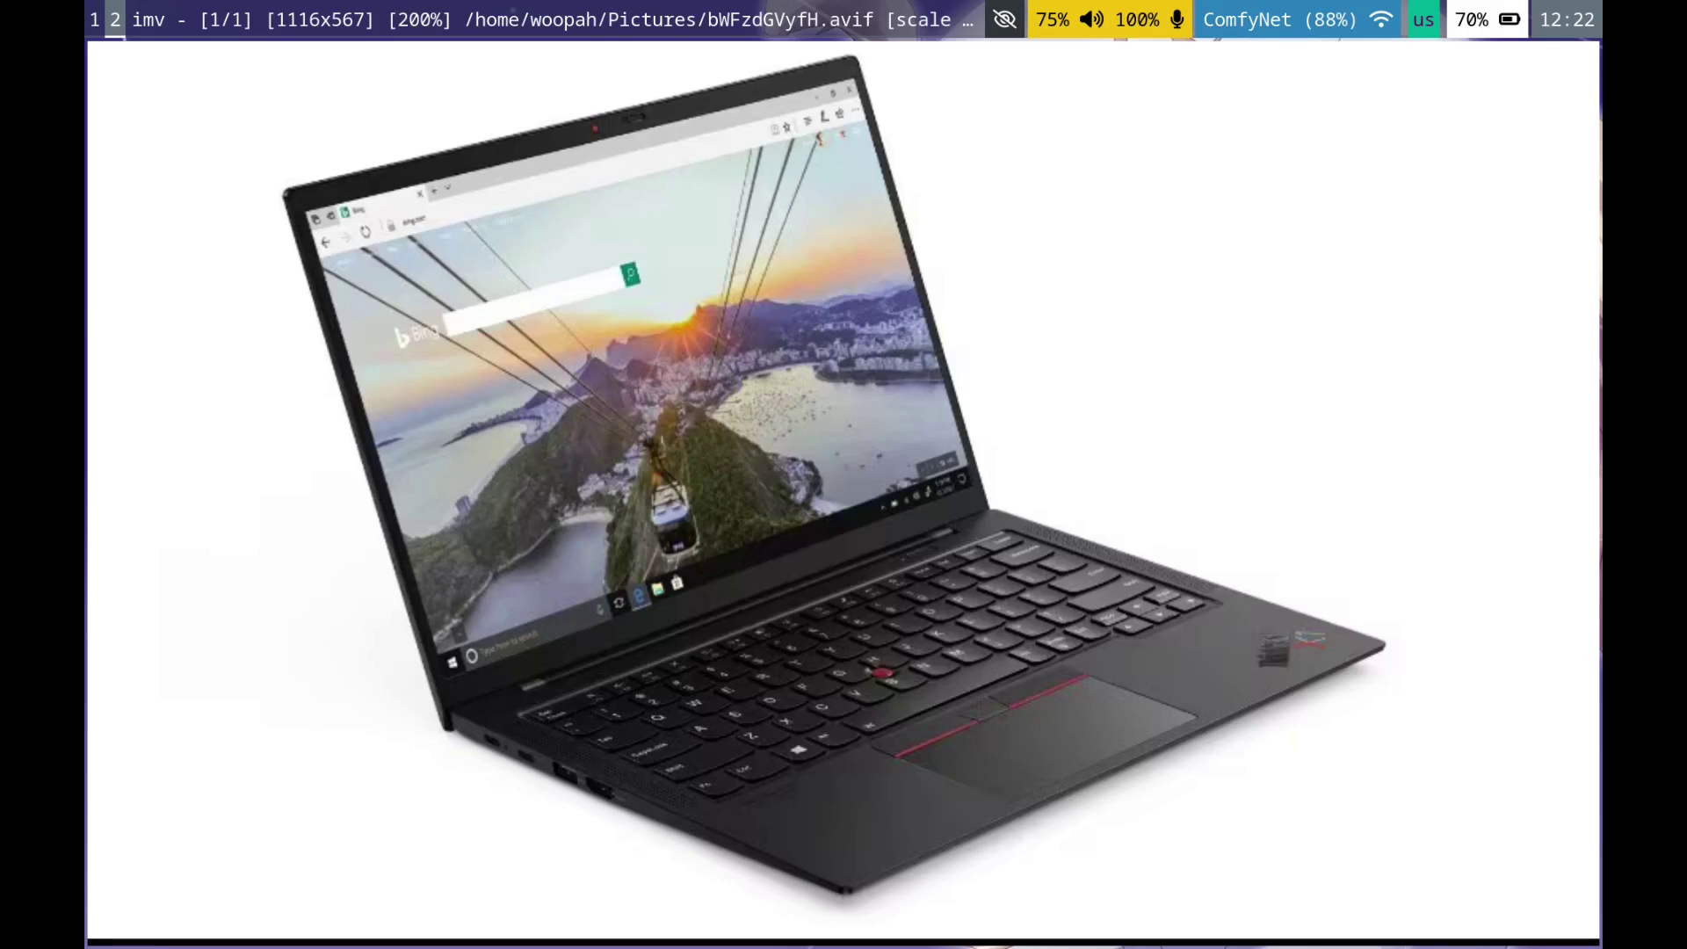
# Step: Close imv, run fastfetch in a new foot terminal, and bring up the rofi launcher
pyautogui.press('q')
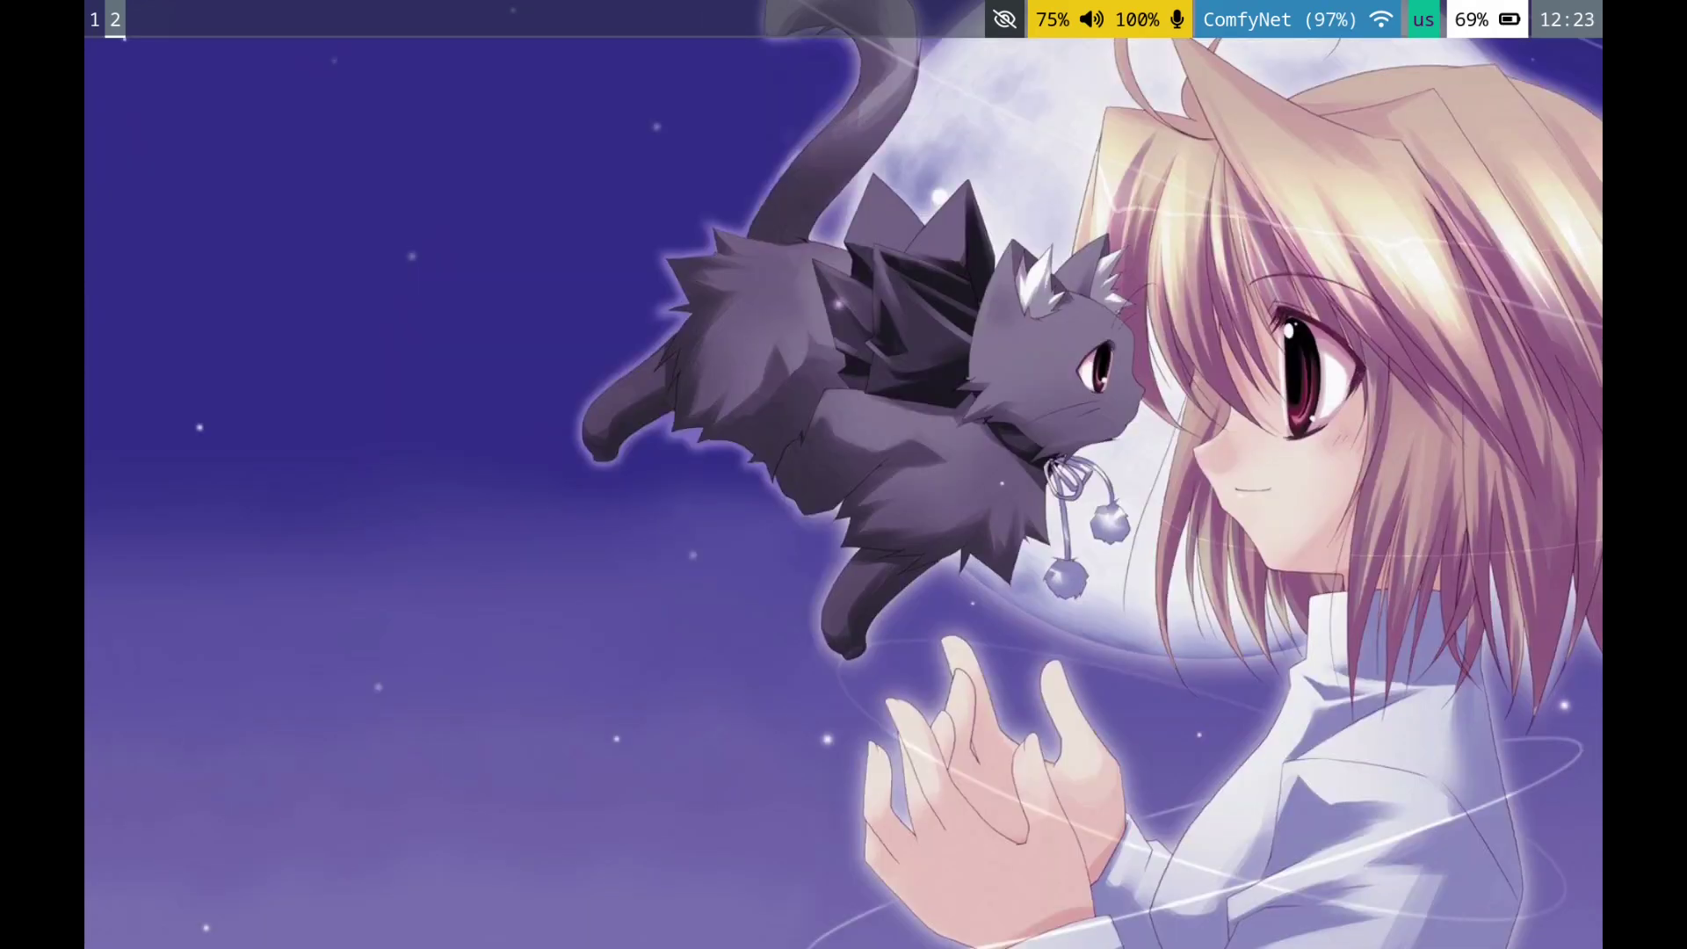
pyautogui.press('super+Return')
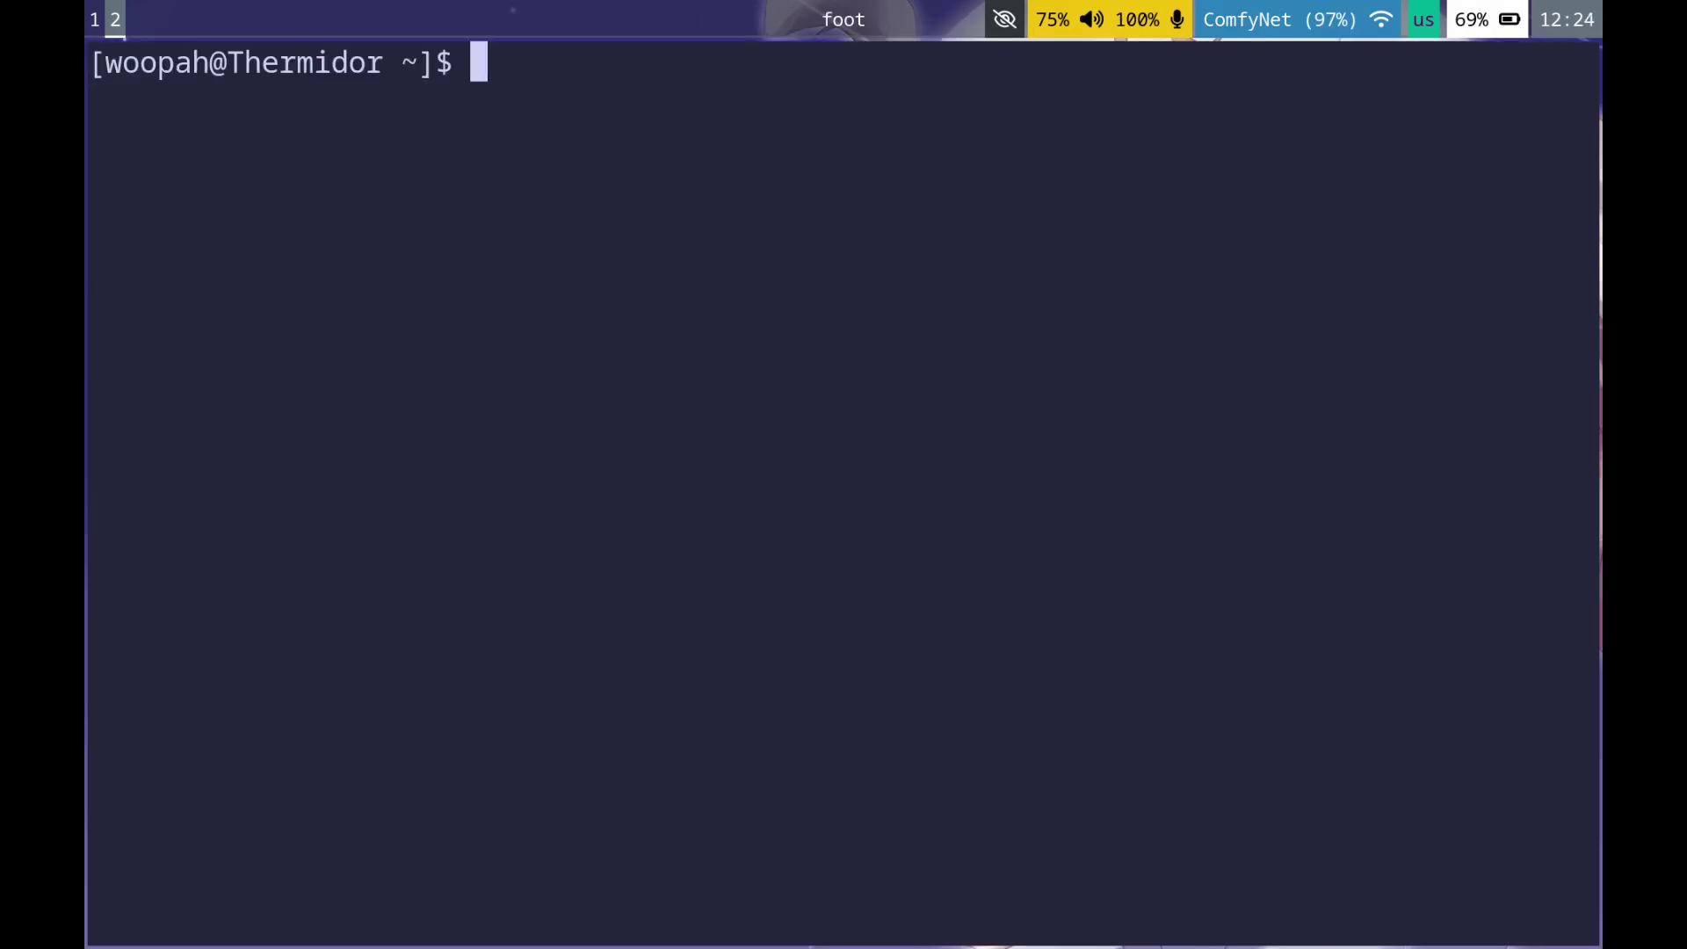
pyautogui.write('fastfetch')
pyautogui.press('Return')
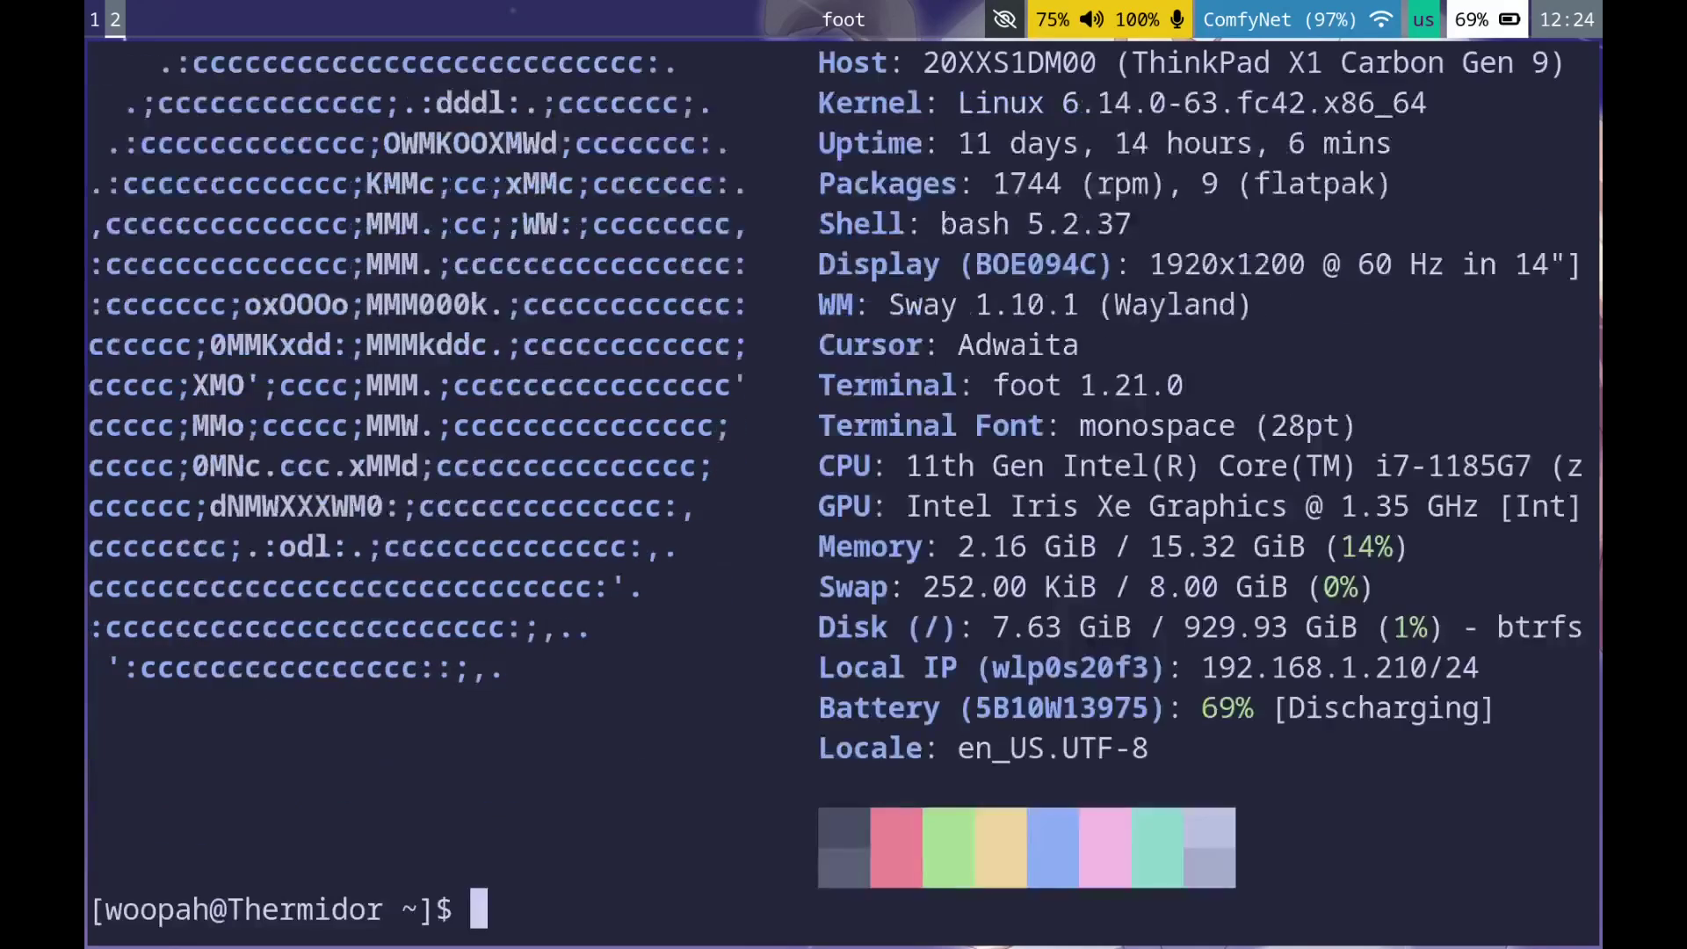
pyautogui.scroll(1, 842, 488)
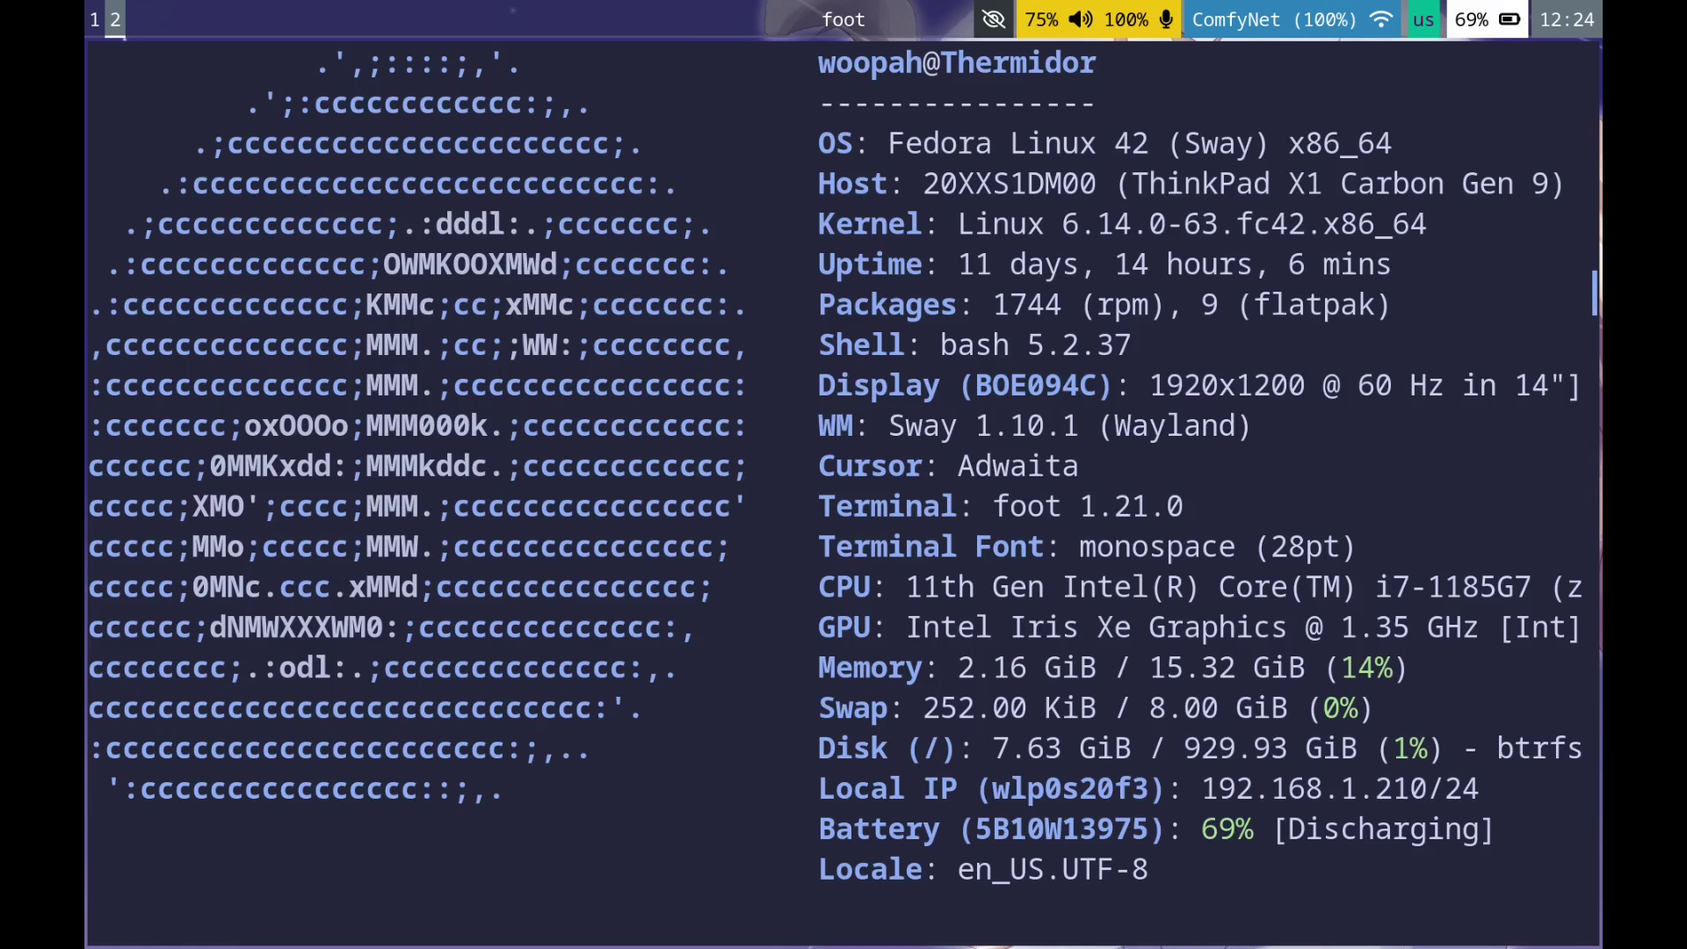
pyautogui.press('super+d')
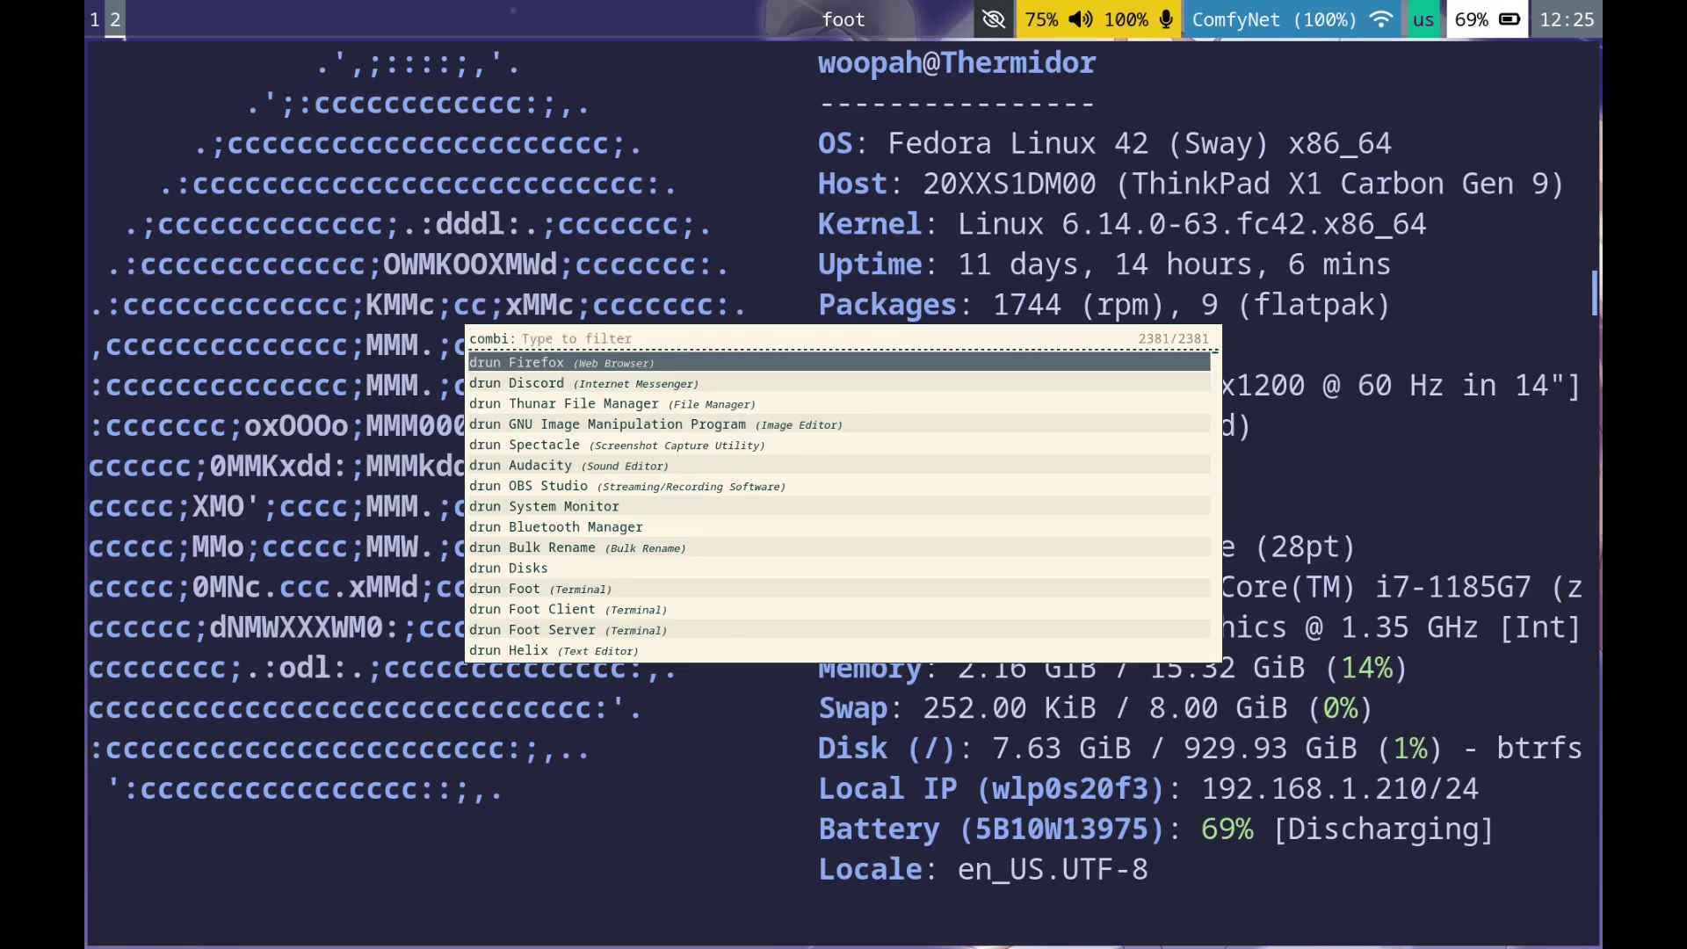
# Step: Dismiss rofi after trying 'thun', then raise volume to 80% and set brightness to 45%
pyautogui.write('thun')
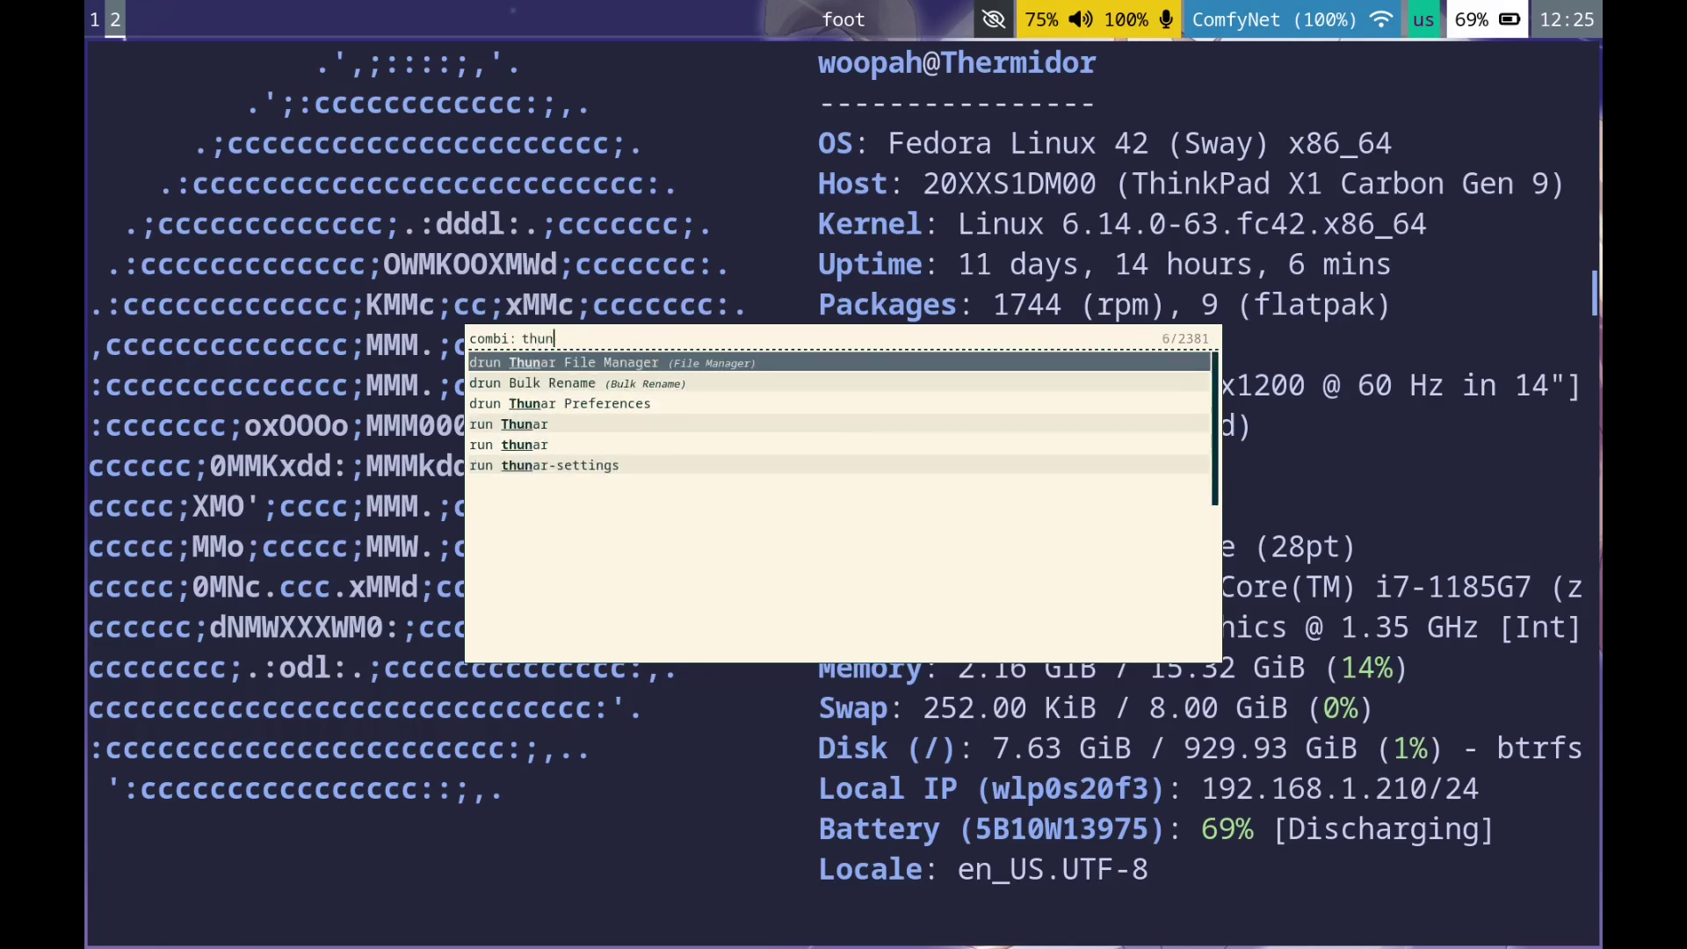
pyautogui.press('BackSpace')
pyautogui.press('BackSpace')
pyautogui.press('BackSpace')
pyautogui.press('BackSpace')
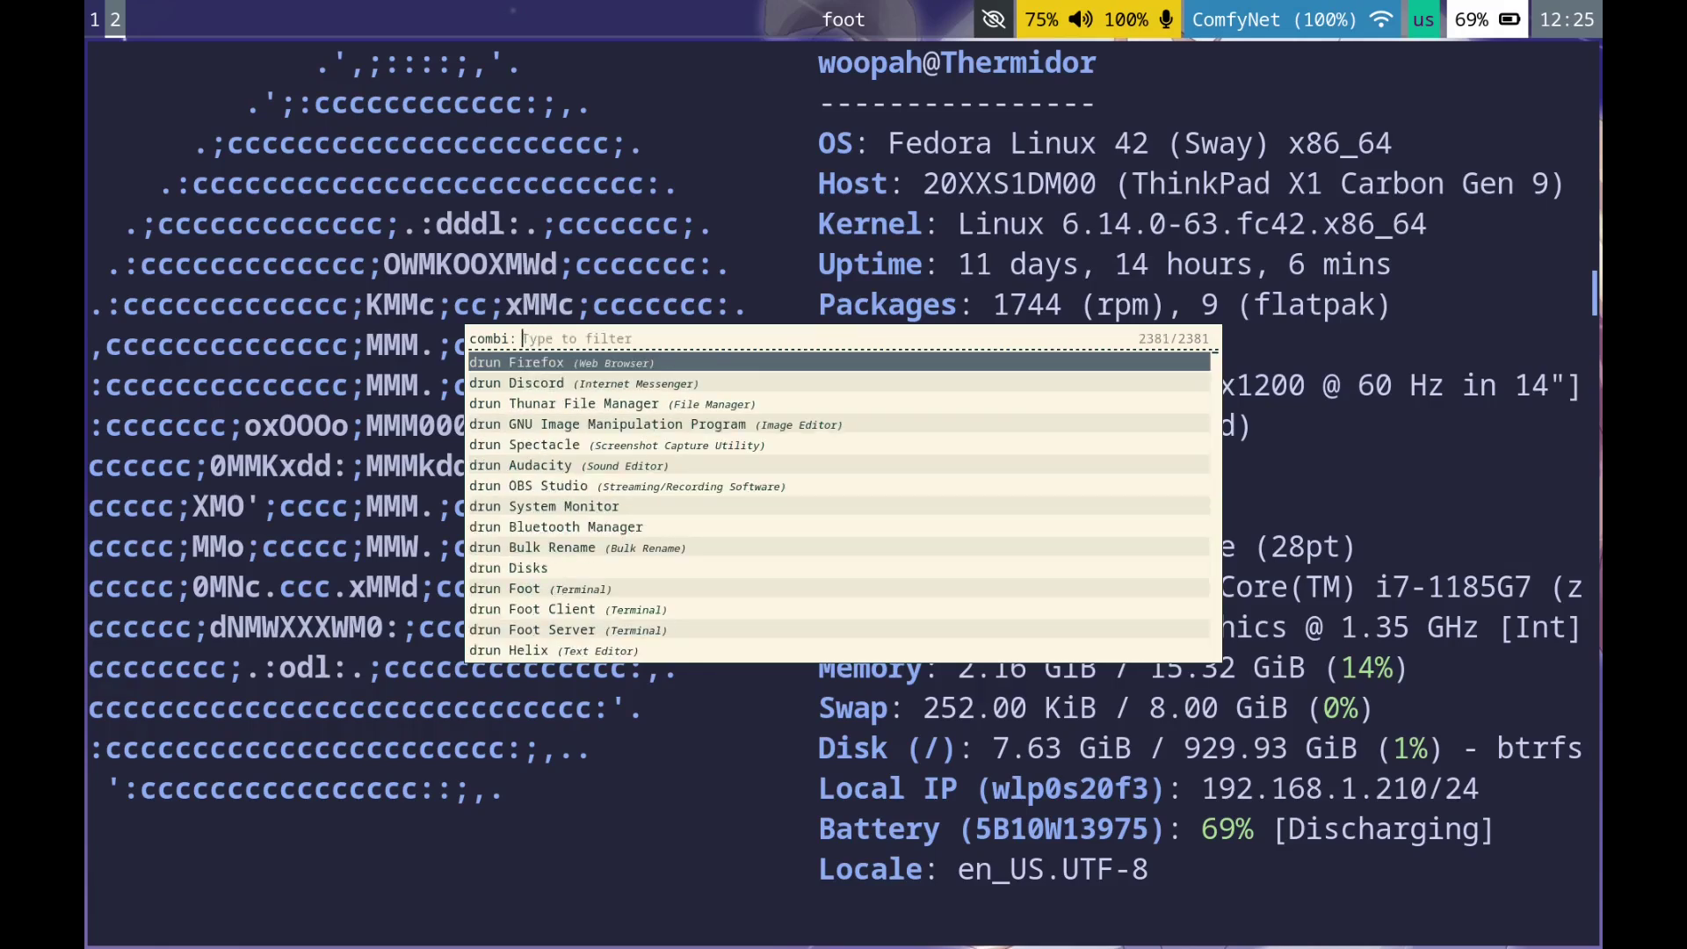
pyautogui.press('Escape')
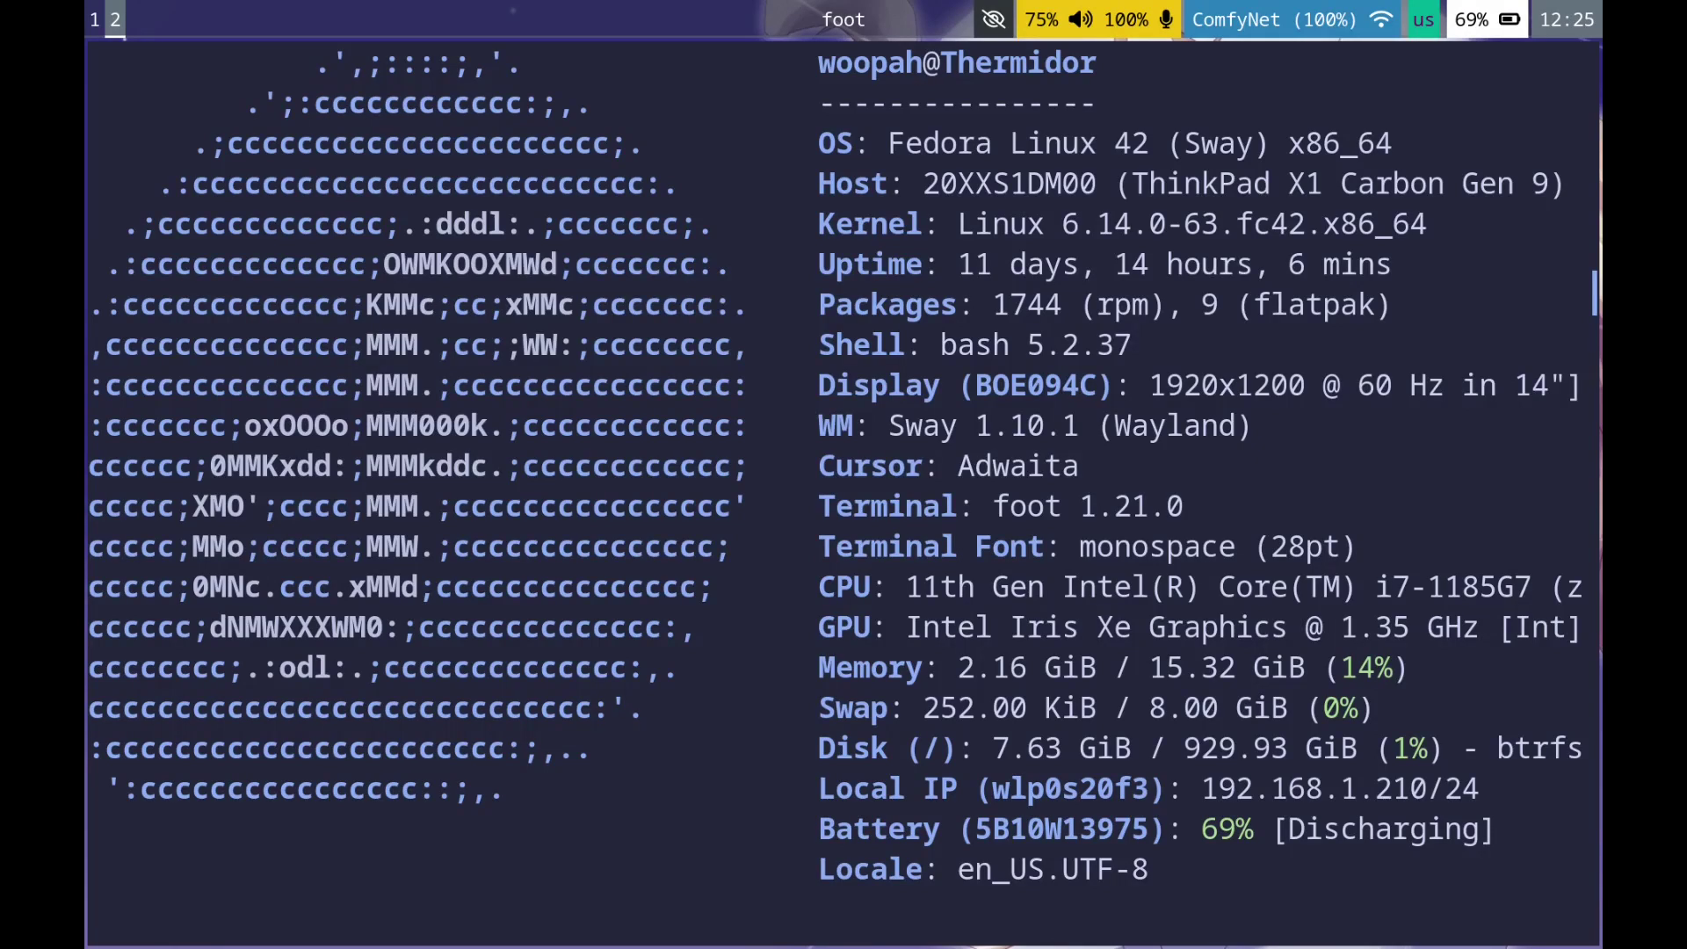
pyautogui.press('XF86AudioRaiseVolume')
pyautogui.press('XF86MonBrightnessDown')
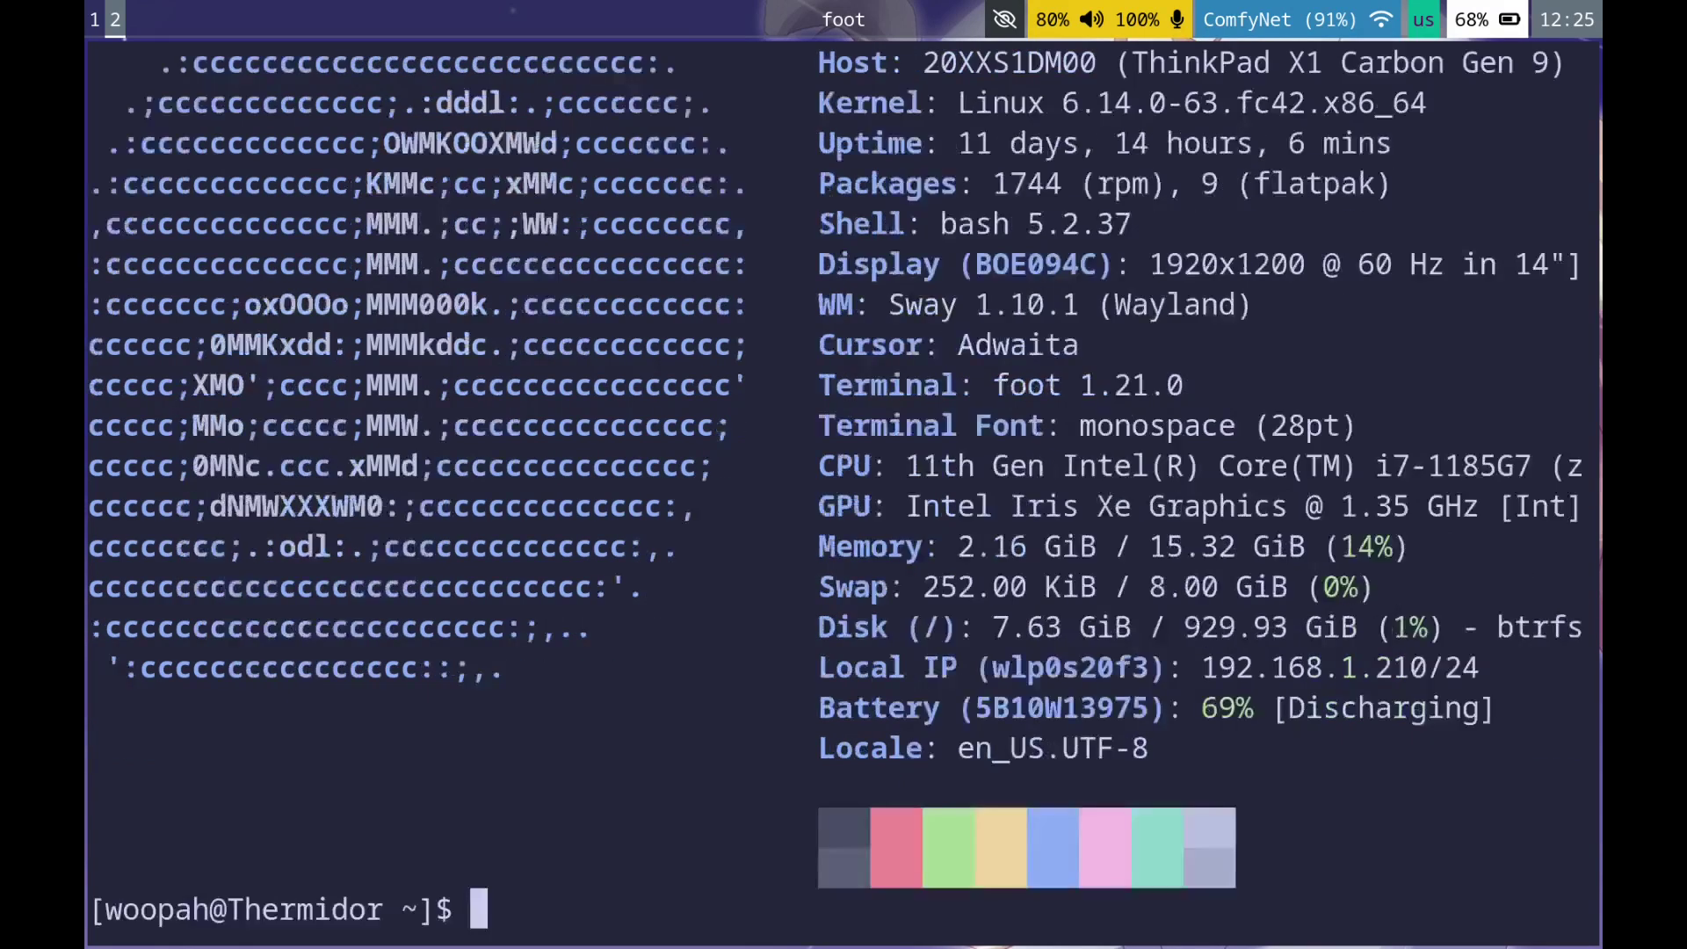
# Step: List the home folder, then enter ~/.config/sway and list its contents
pyautogui.write('ls')
pyautogui.press('Return')
pyautogui.write('cd ')
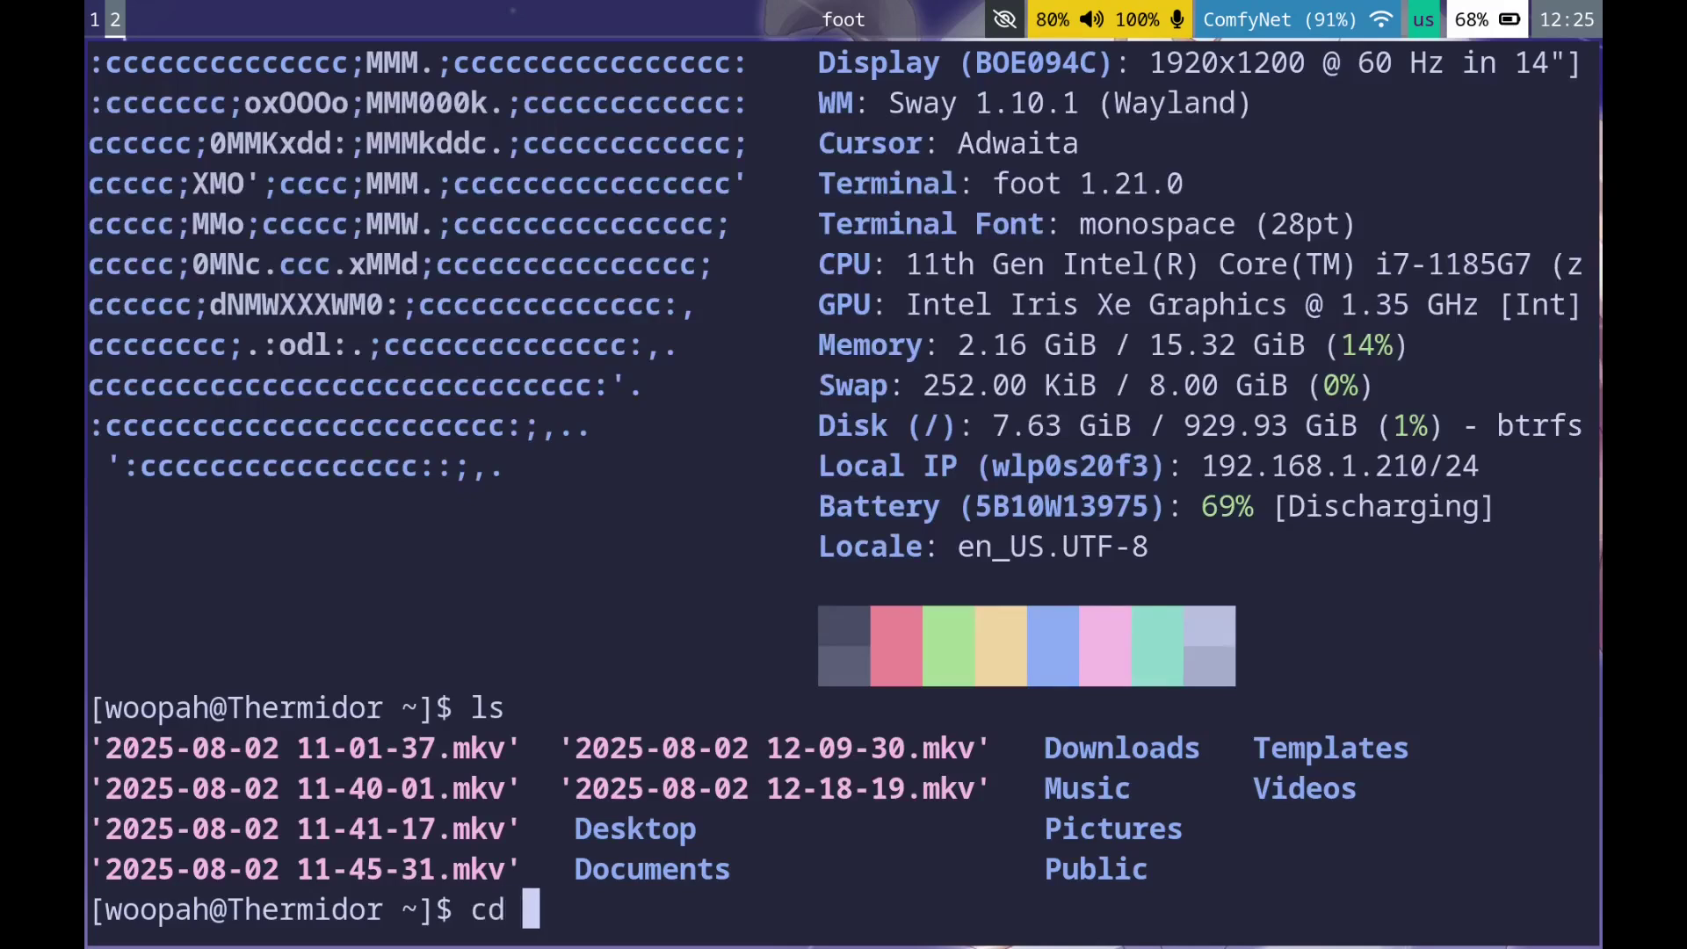
pyautogui.write('~/.config/')
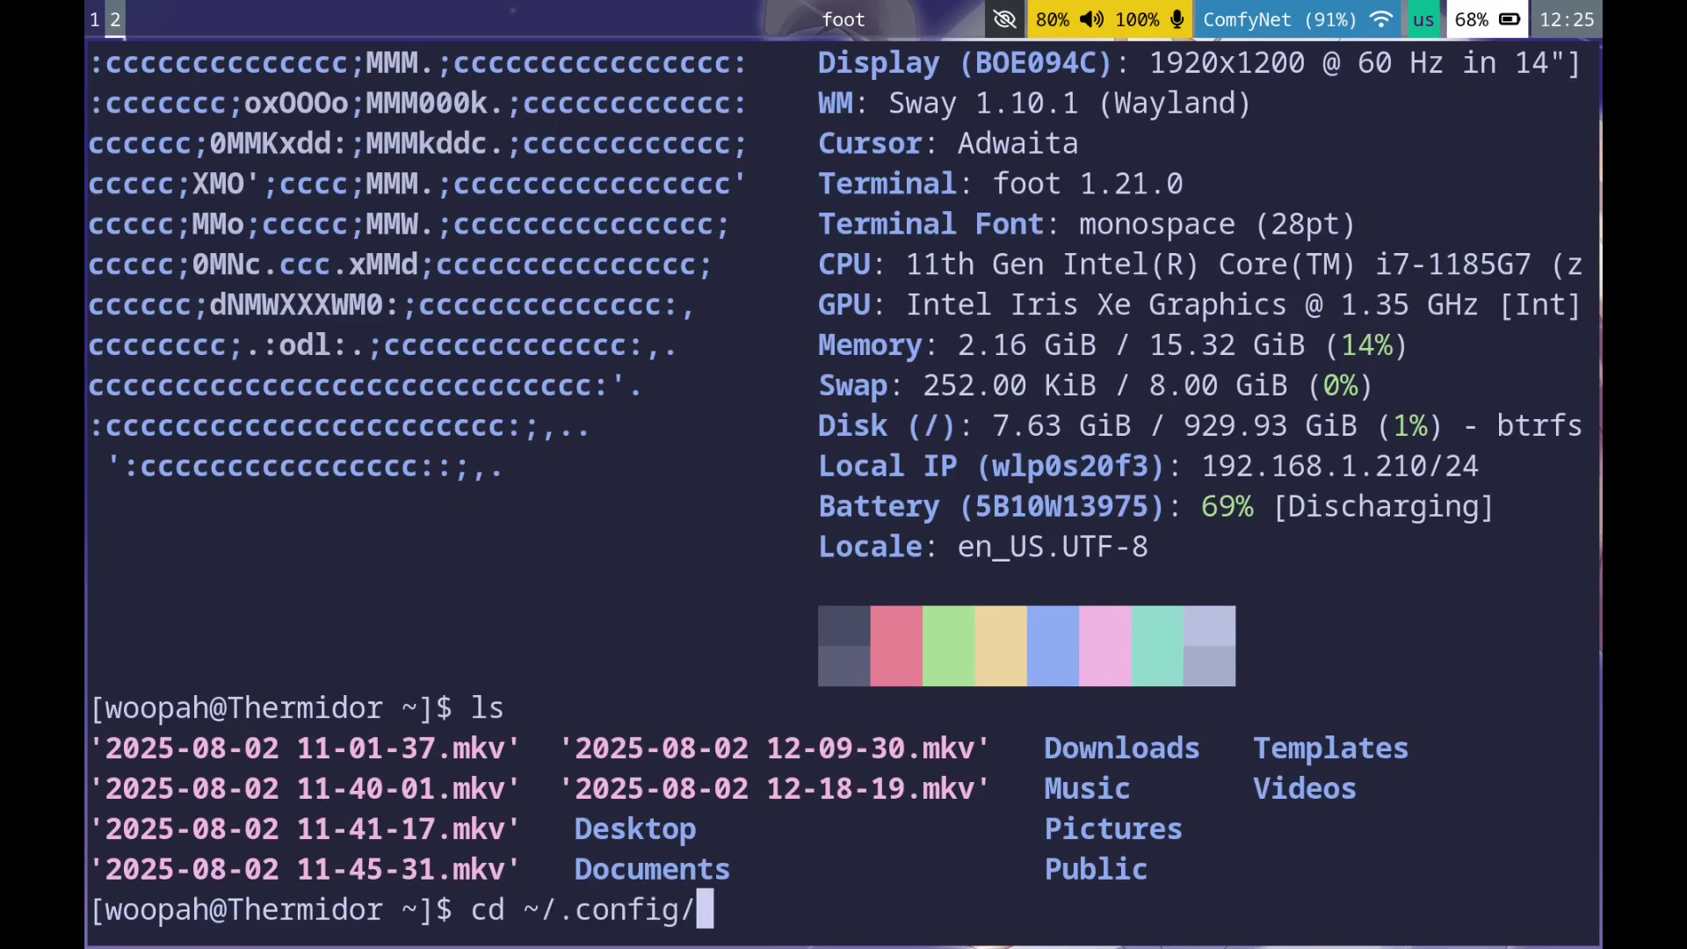
pyautogui.write('sway')
pyautogui.press('Return')
pyautogui.write('ls')
pyautogui.press('Return')
# Step: Open the sway config file in vim and quit back to the shell
pyautogui.write('vim ')
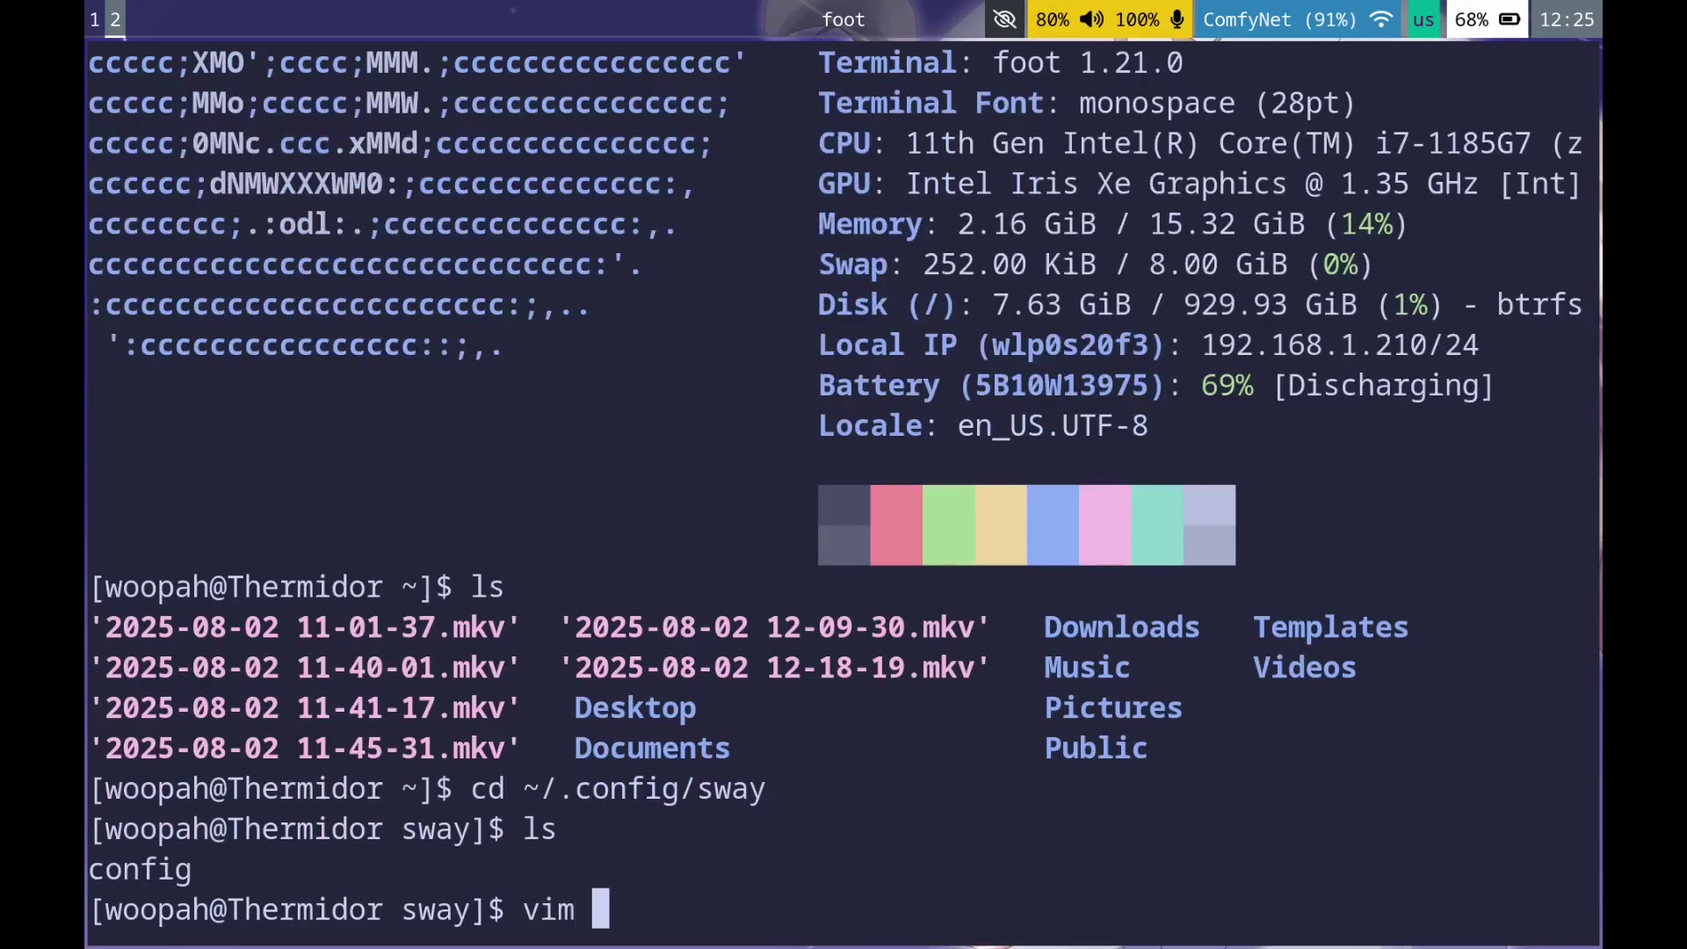
pyautogui.write('config')
pyautogui.press('Return')
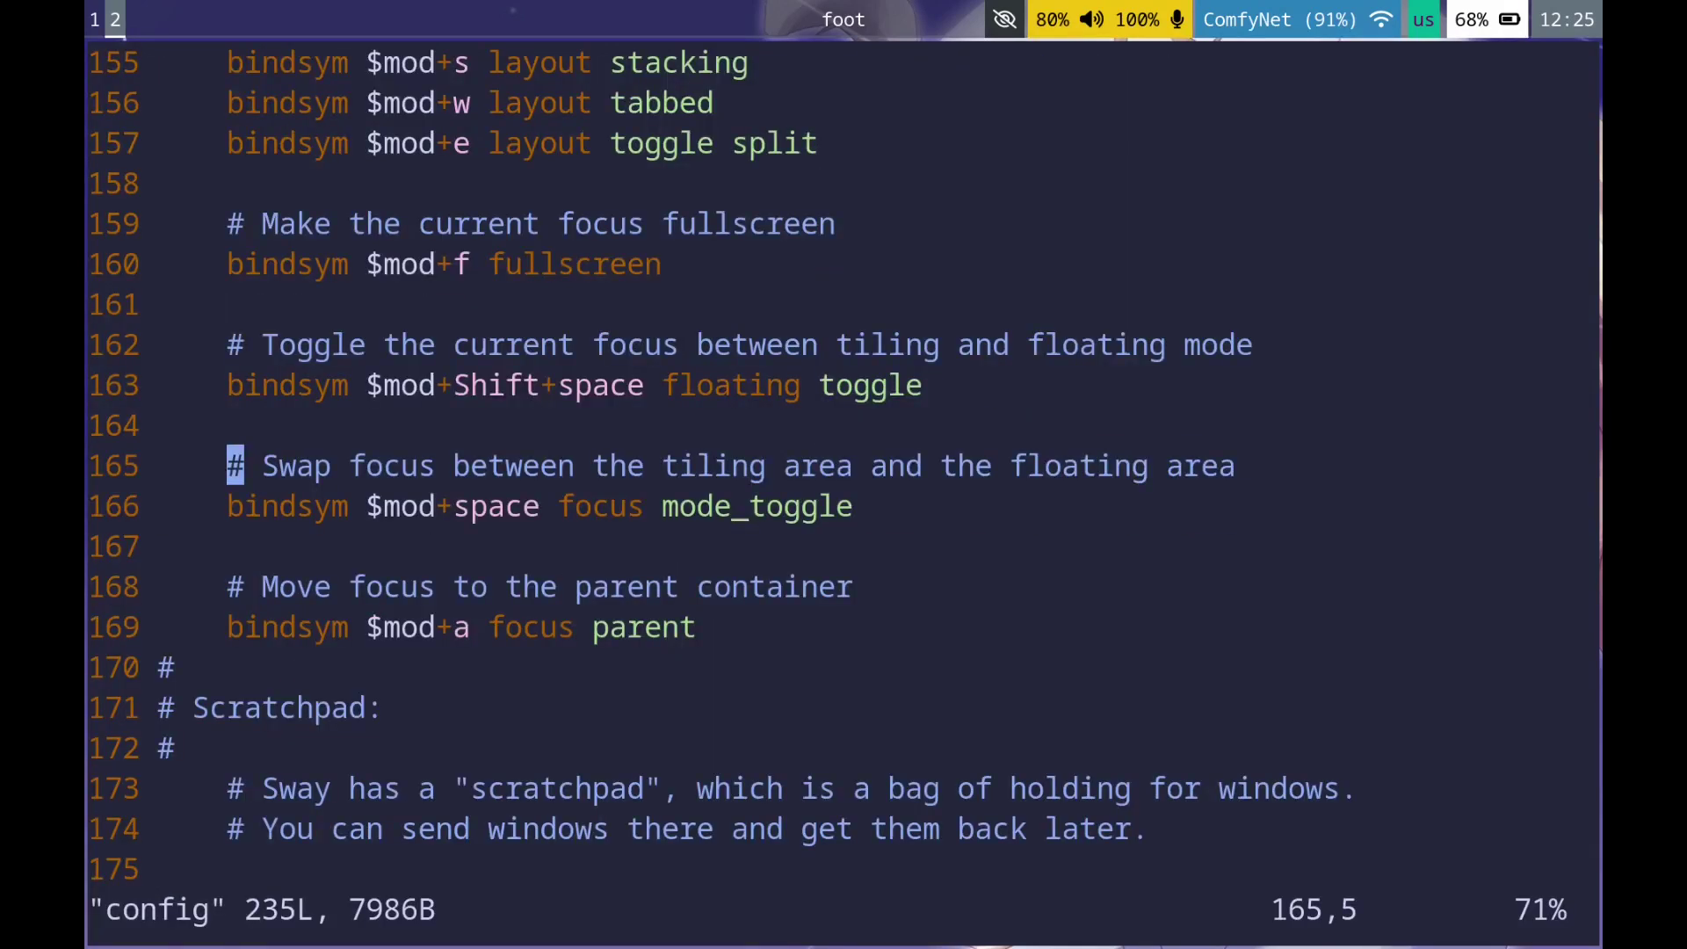
pyautogui.write(':q')
pyautogui.press('Return')
# Step: Move up to ~/.config after a mistyped 'cd..' and a stray 'l' command
pyautogui.write('cd..')
pyautogui.press('Return')
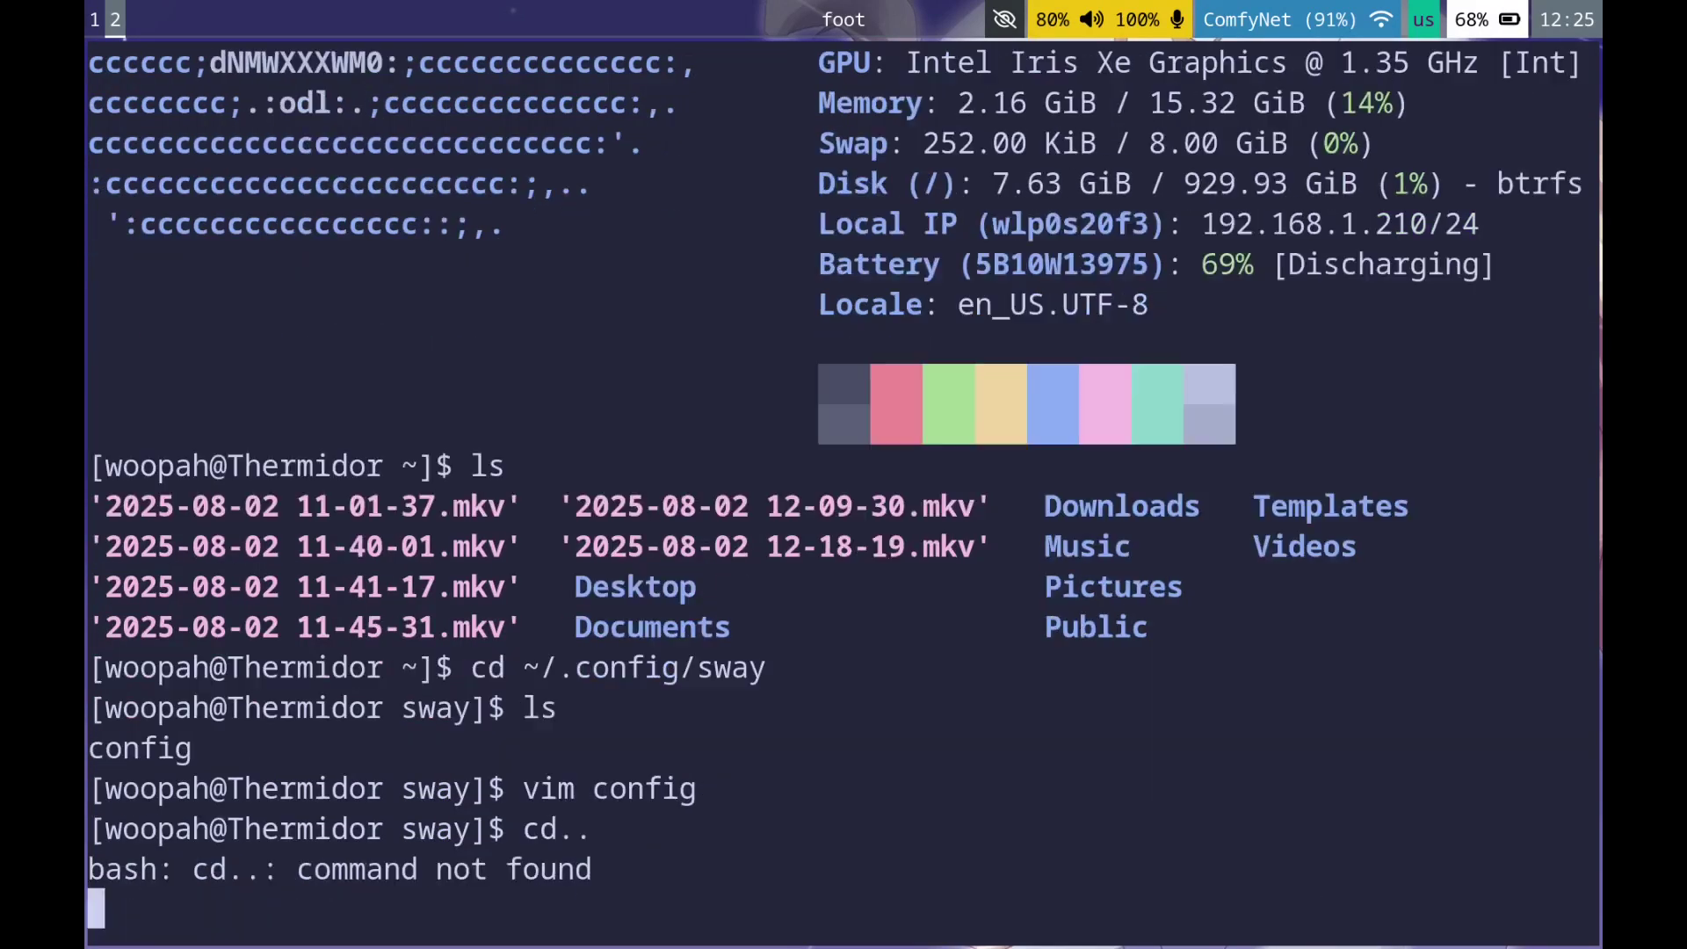
pyautogui.write('l')
pyautogui.press('Return')
pyautogui.write('cd ..')
pyautogui.press('Return')
pyautogui.write('ls')
pyautogui.press('Return')
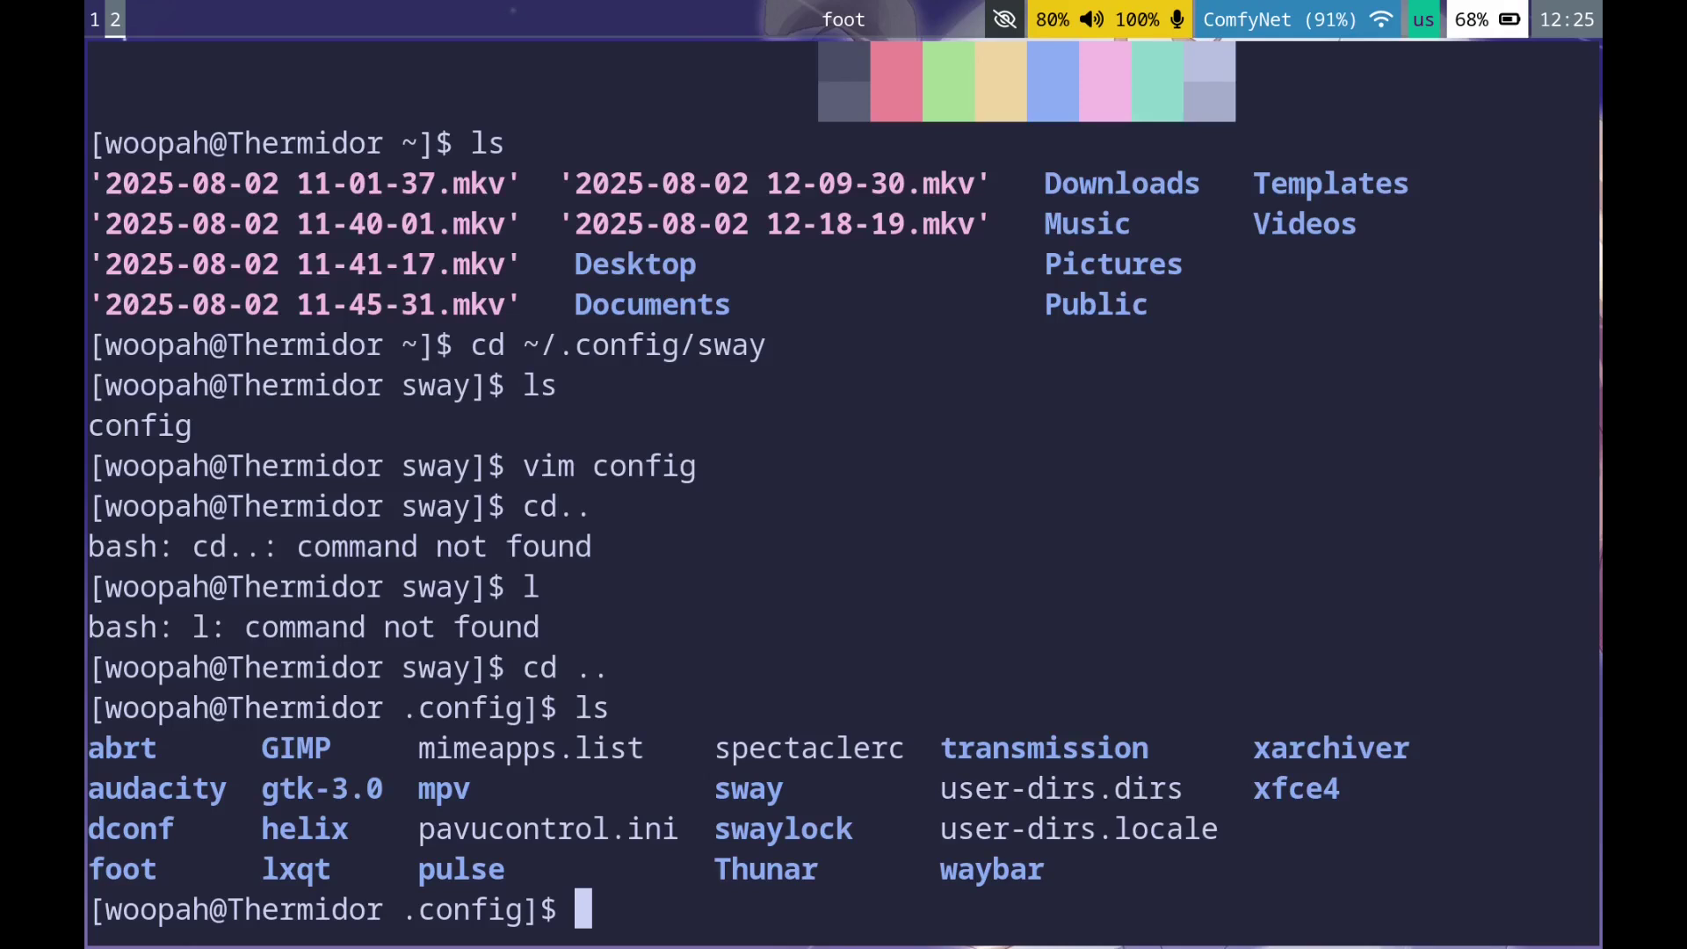
# Step: Enter the waybar folder and list config.jsonc and style.css
pyautogui.write('cd waybar/')
pyautogui.press('Return')
pyautogui.write('ls')
pyautogui.press('Return')
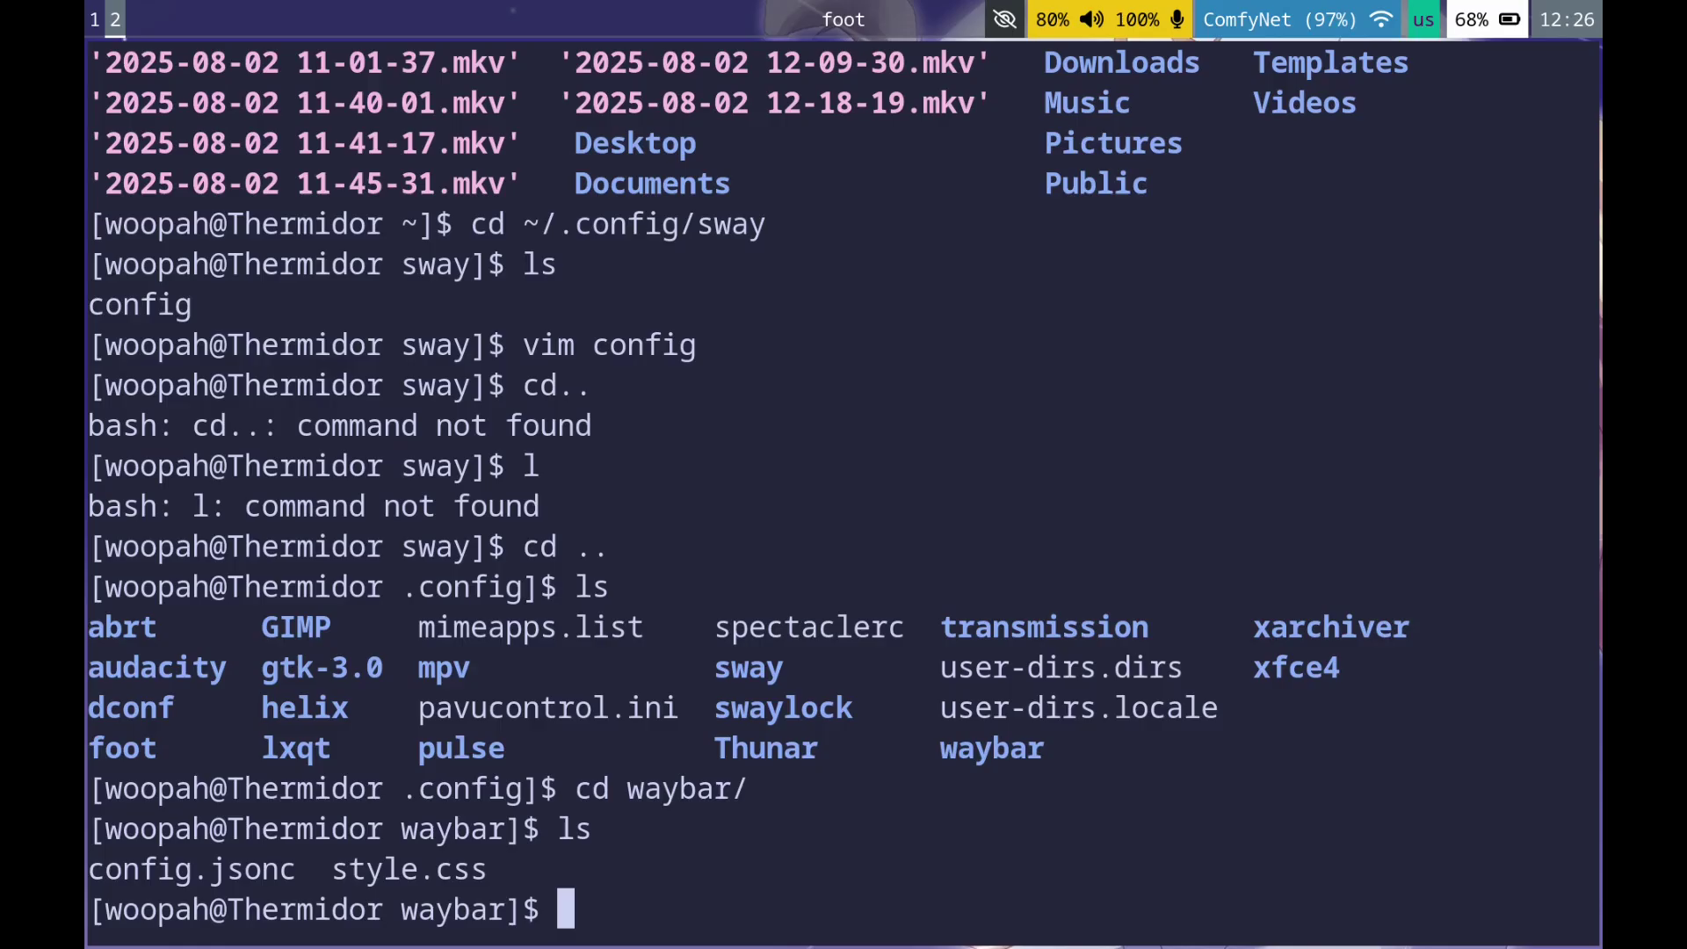
# Step: Open two more terminals beside and below, then cycle focus among the three panes
pyautogui.press('super+Return')
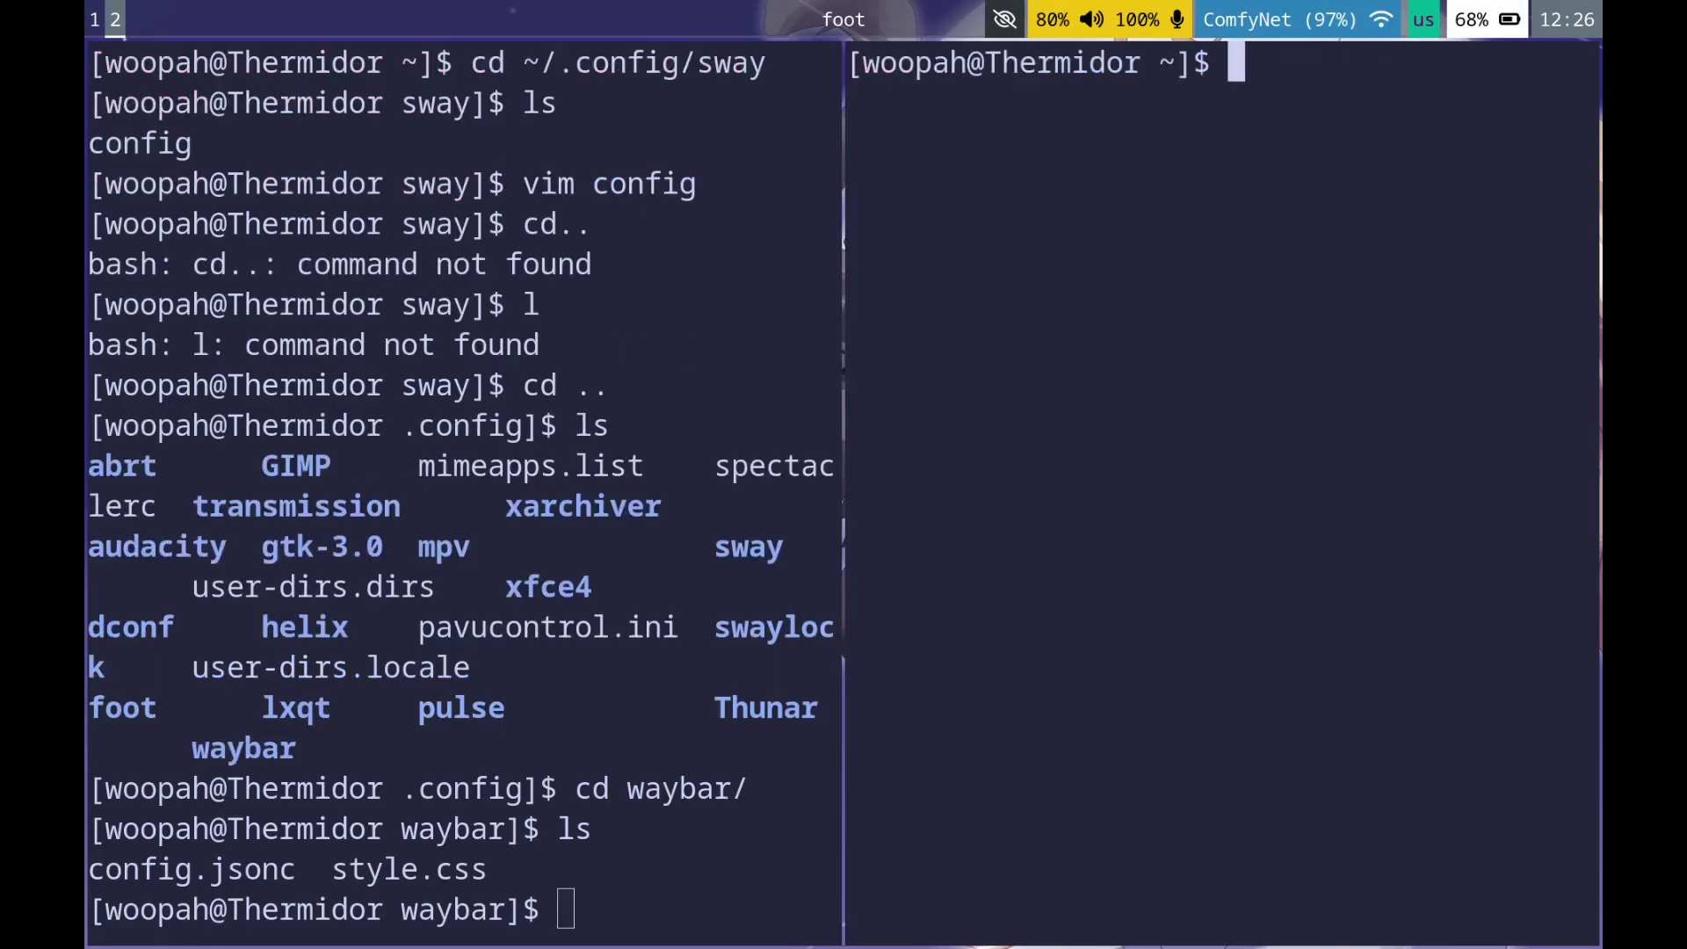
pyautogui.press('super+Left')
pyautogui.press('super+Return')
pyautogui.press('super+Return')
pyautogui.click(565, 465)
pyautogui.click(1236, 61)
pyautogui.click(478, 515)
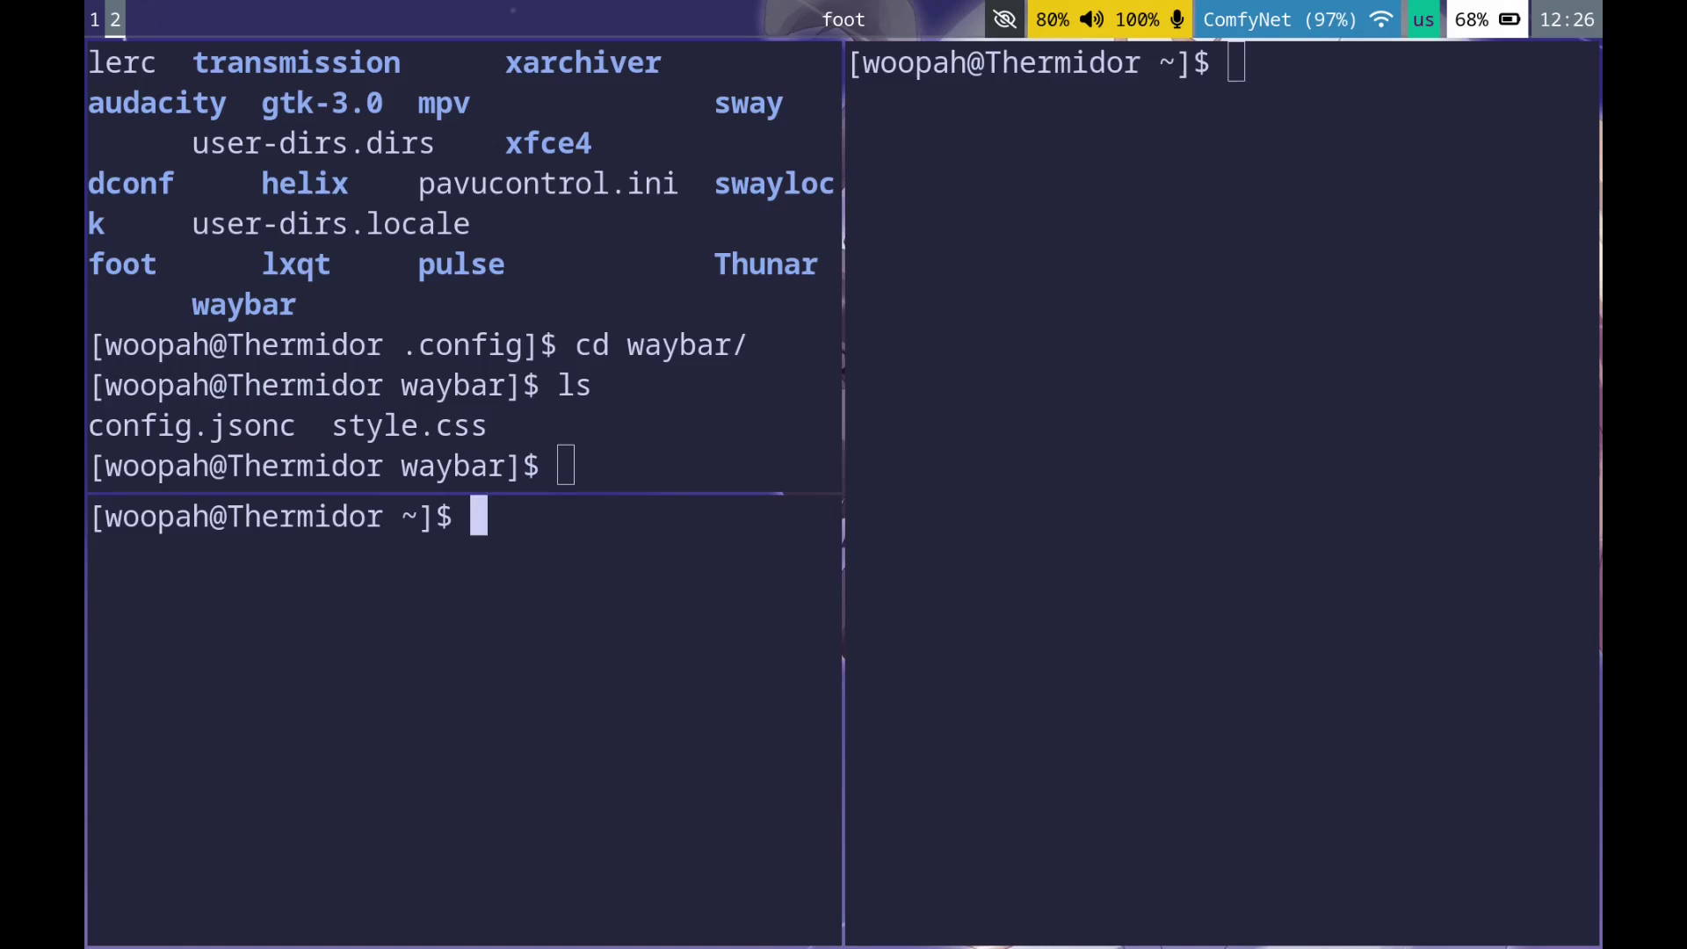
pyautogui.click(1236, 61)
pyautogui.click(478, 516)
# Step: Close the bottom-left terminal and toggle the remaining pair between tabbed and split layouts
pyautogui.press('super+shift+q')
pyautogui.click(1236, 62)
pyautogui.press('super+w')
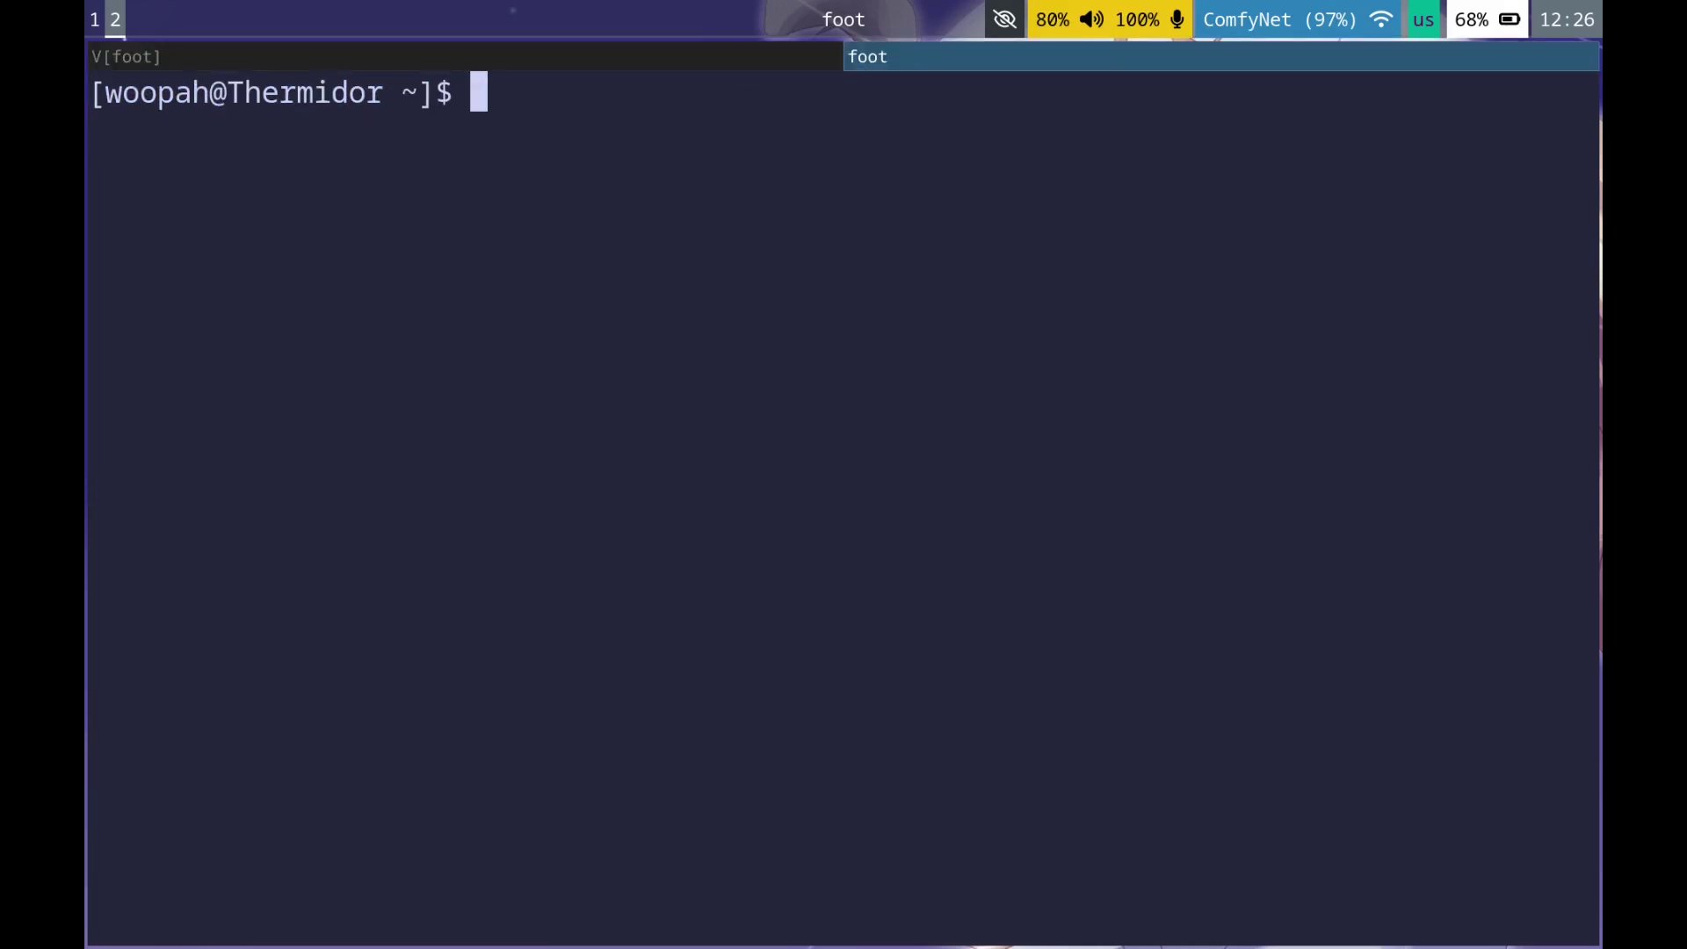
pyautogui.press('super+e')
# Step: Flip between workspaces 1, 2 and 3, ending on the empty workspace 3
pyautogui.press('super+3')
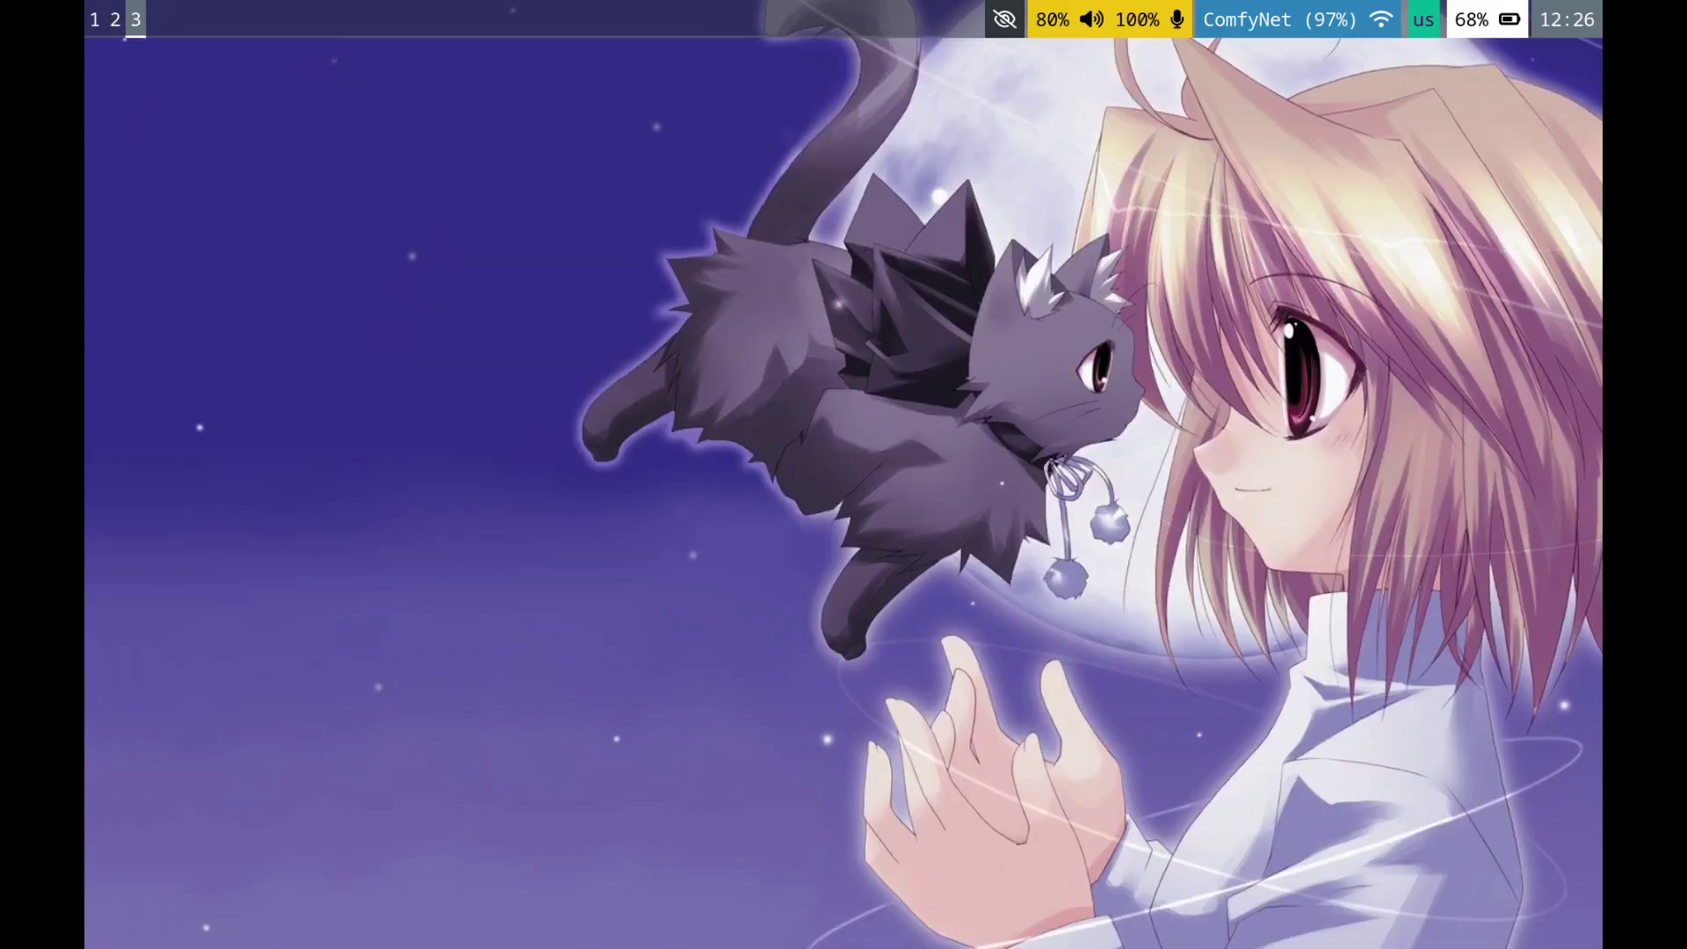
pyautogui.press('super+1')
pyautogui.press('super+3')
pyautogui.press('super+2')
pyautogui.press('super+3')
# Step: Return to workspace 2, launch Firefox from rofi and close it again
pyautogui.press('super+2')
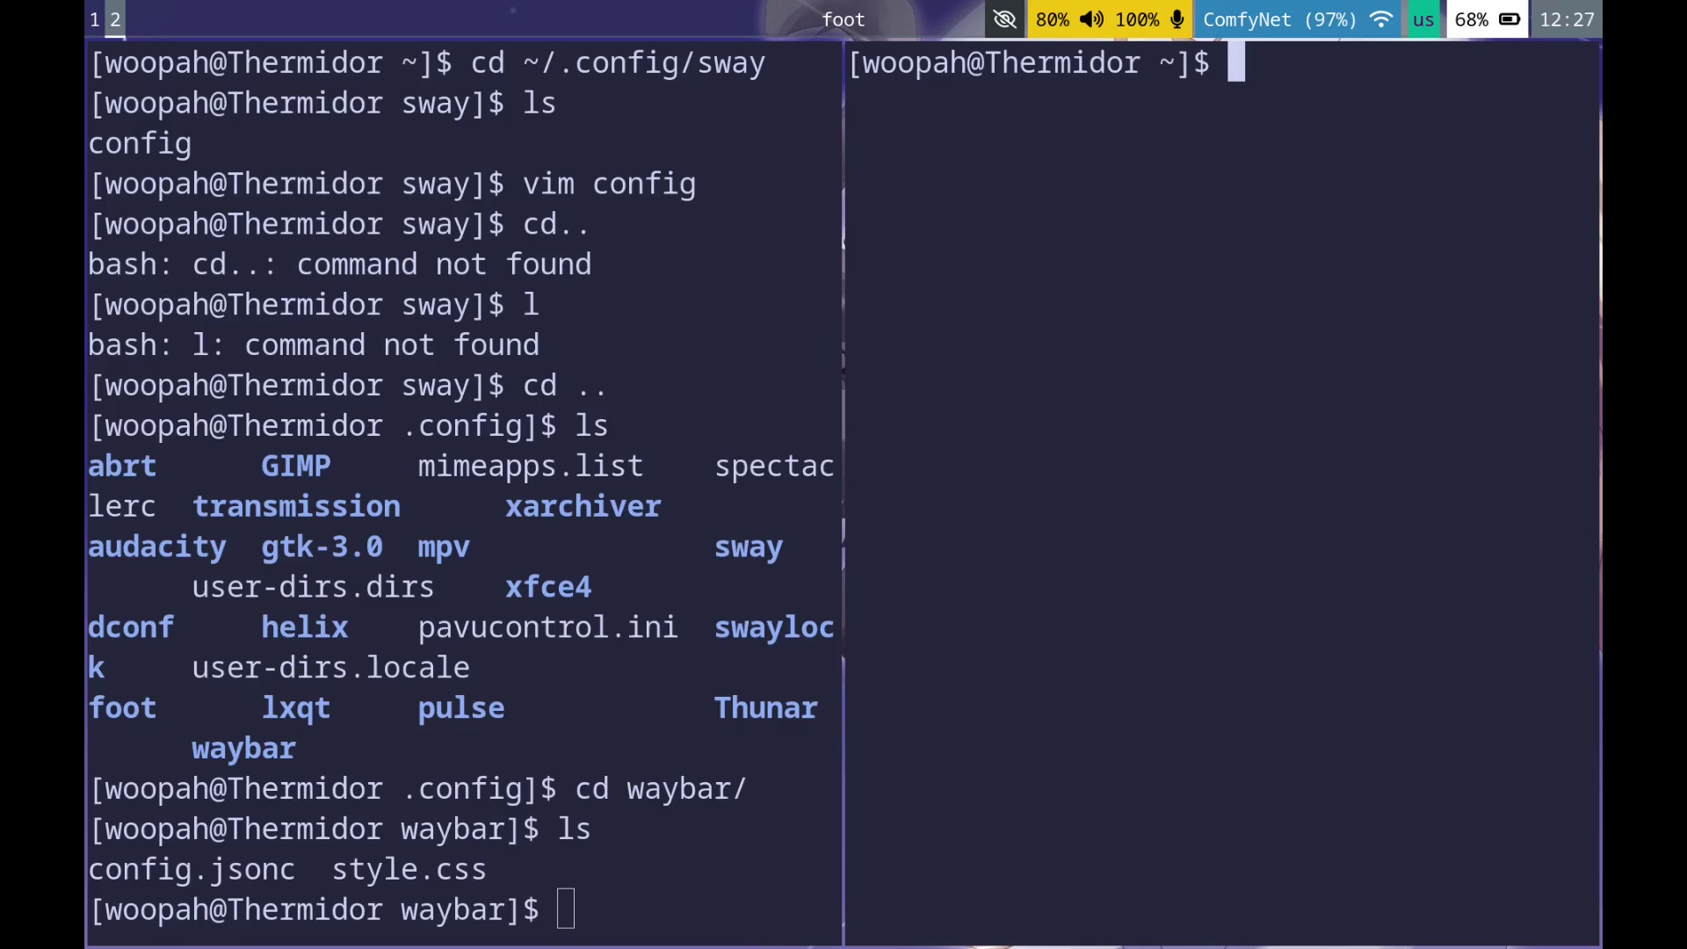
pyautogui.press('super+d')
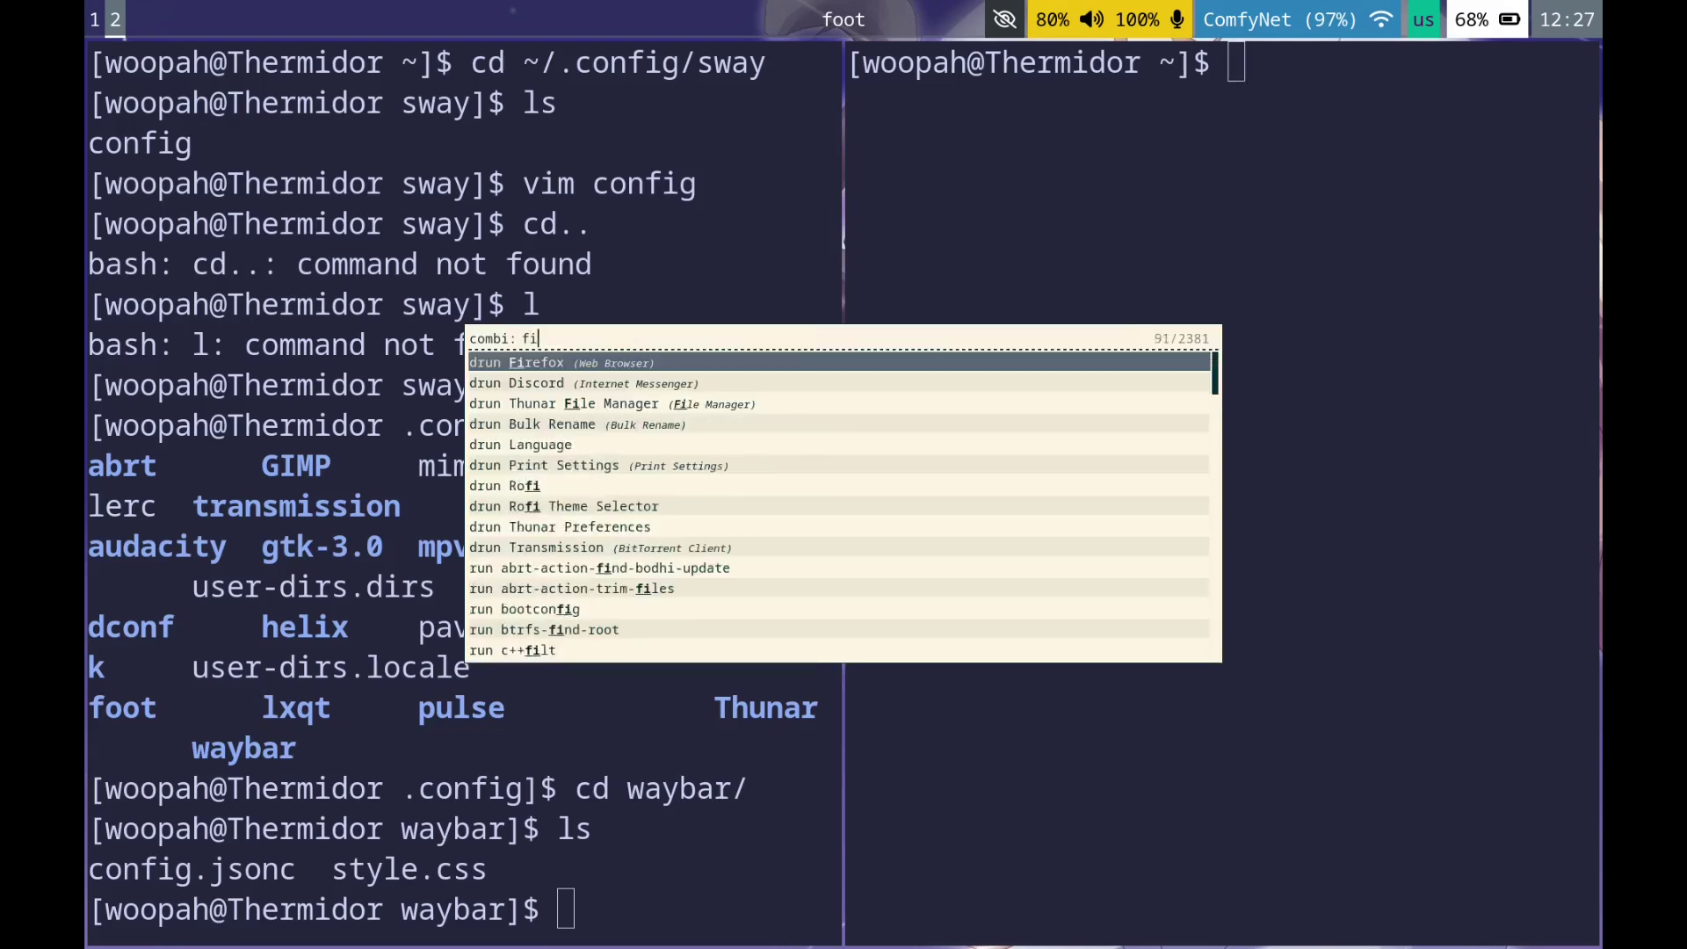
pyautogui.press('Escape')
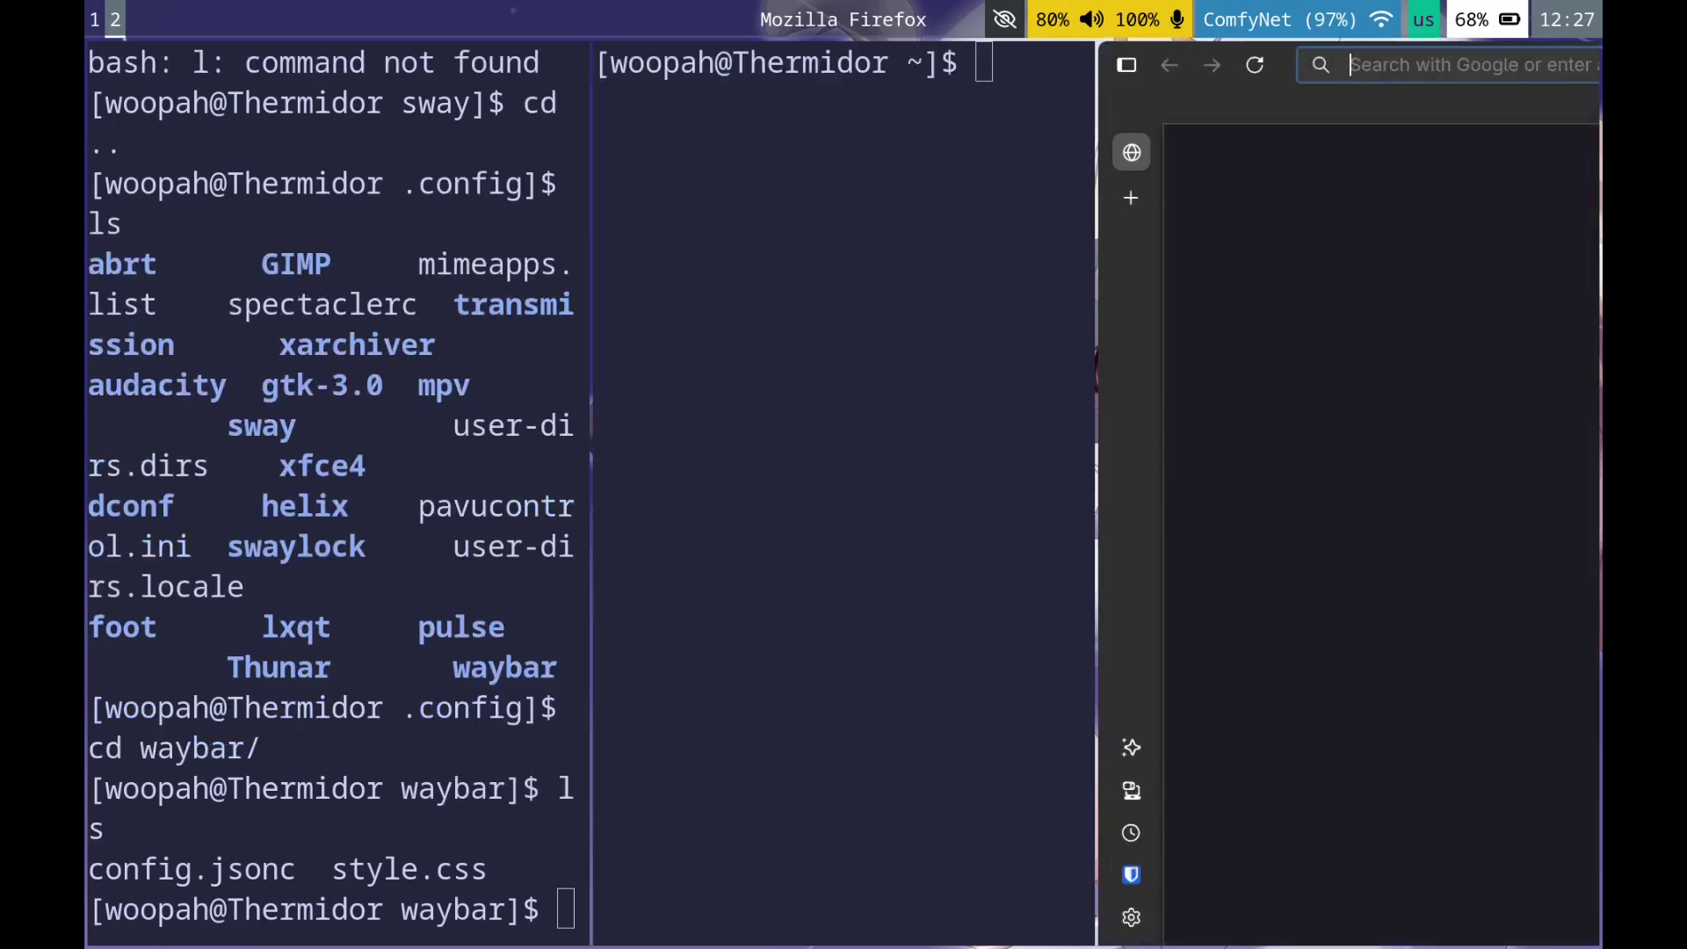
pyautogui.press('super+shift+q')
pyautogui.press('super+shift+q')
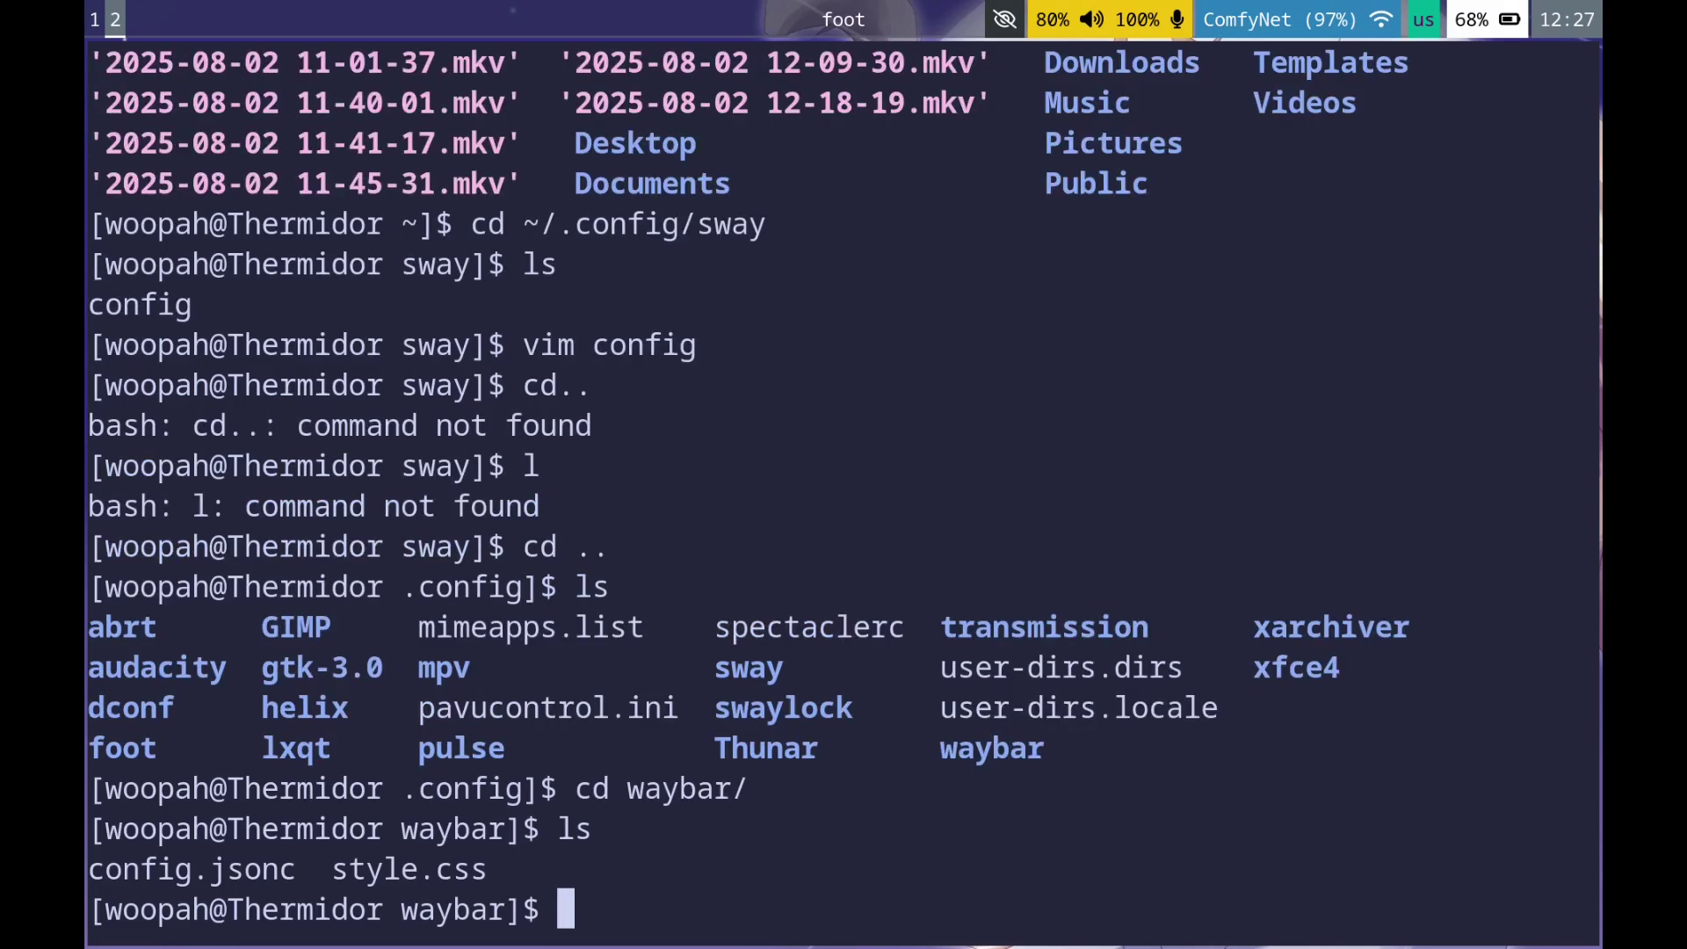
# Step: Float the terminal, drag it toward the upper left, then tile it again
pyautogui.press('super+shift+space')
pyautogui.moveTo(843, 493); pyautogui.dragTo(576, 305)
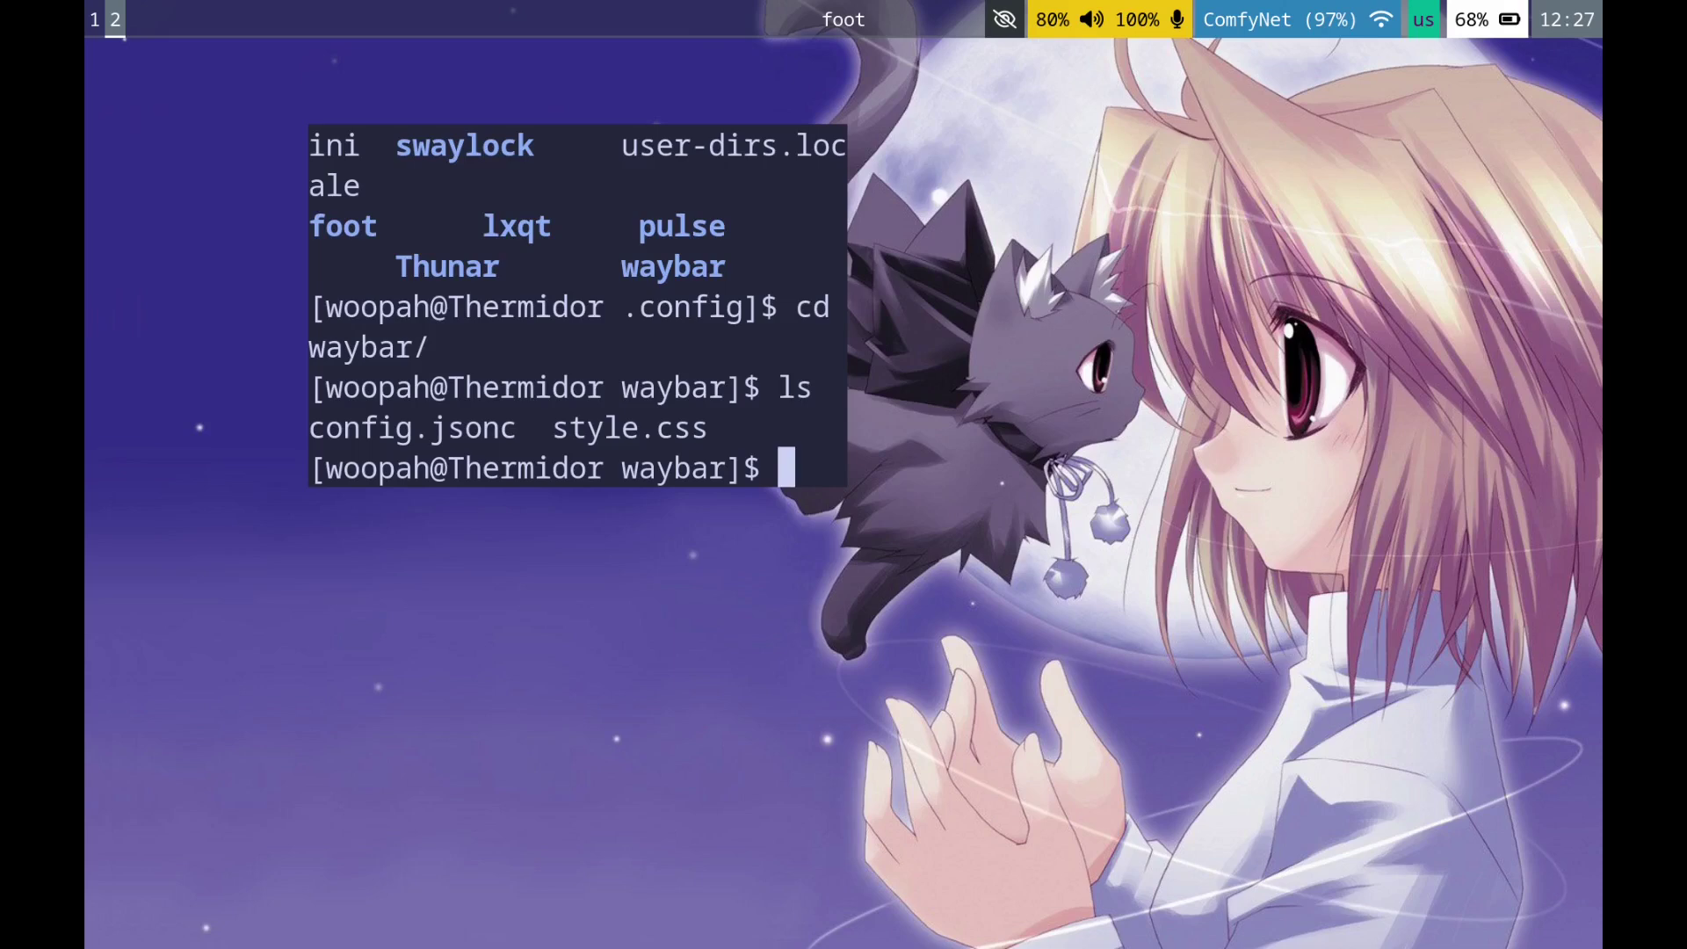
pyautogui.press('super+shift+space')
# Step: List the waybar folder again, then move up to ~/.config and type ls
pyautogui.write('ls')
pyautogui.press('Return')
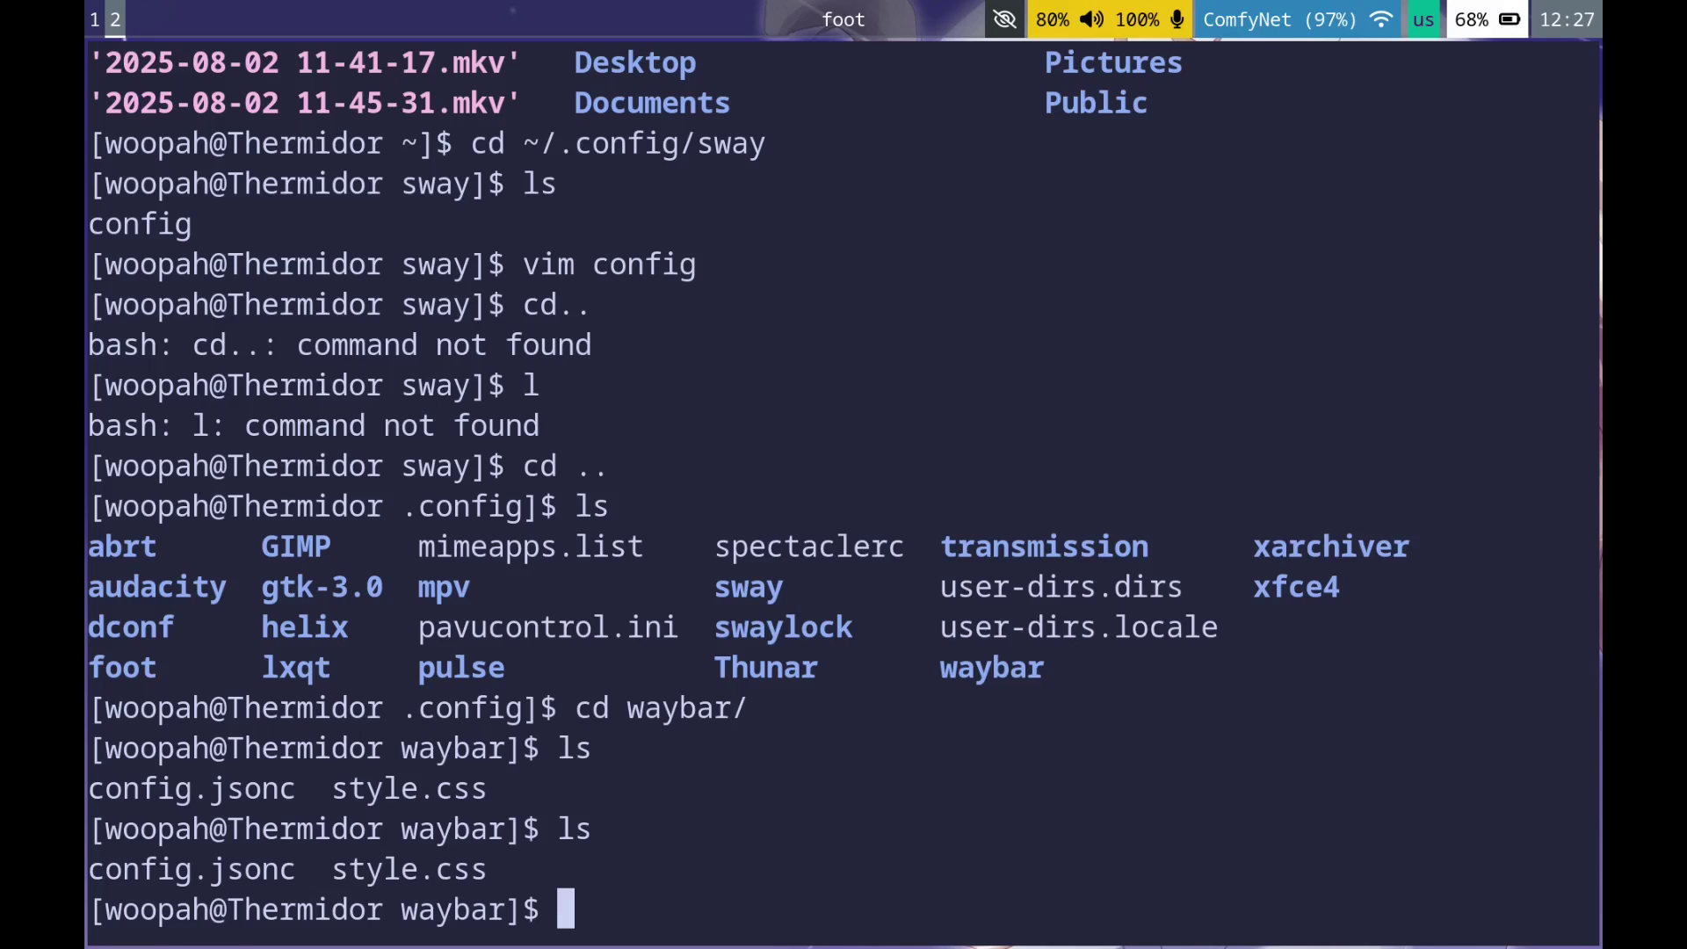
pyautogui.write('cd ..')
pyautogui.press('Return')
pyautogui.write('ls')
pyautogui.press('Return')
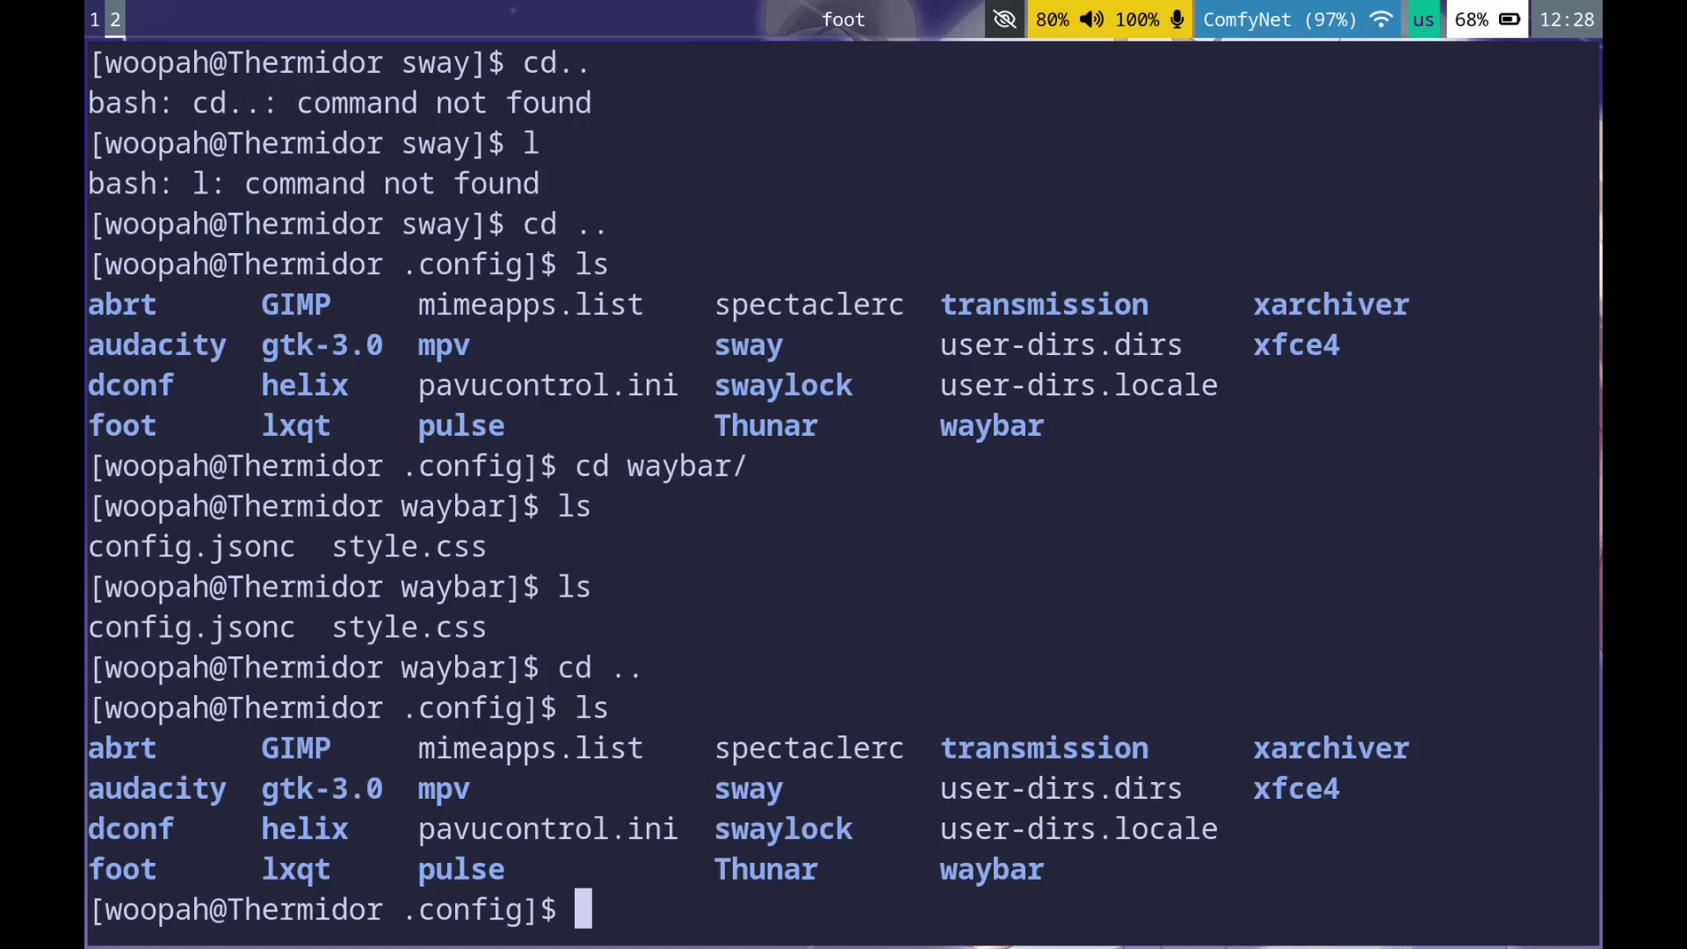
# Step: Bring up the rofi application launcher over the ~/.config terminal
pyautogui.press('super+d')
# Step: Search rofi for 'edito' and 'text', browsing results like Helix, then dismiss it unlaunched
pyautogui.write('edito')
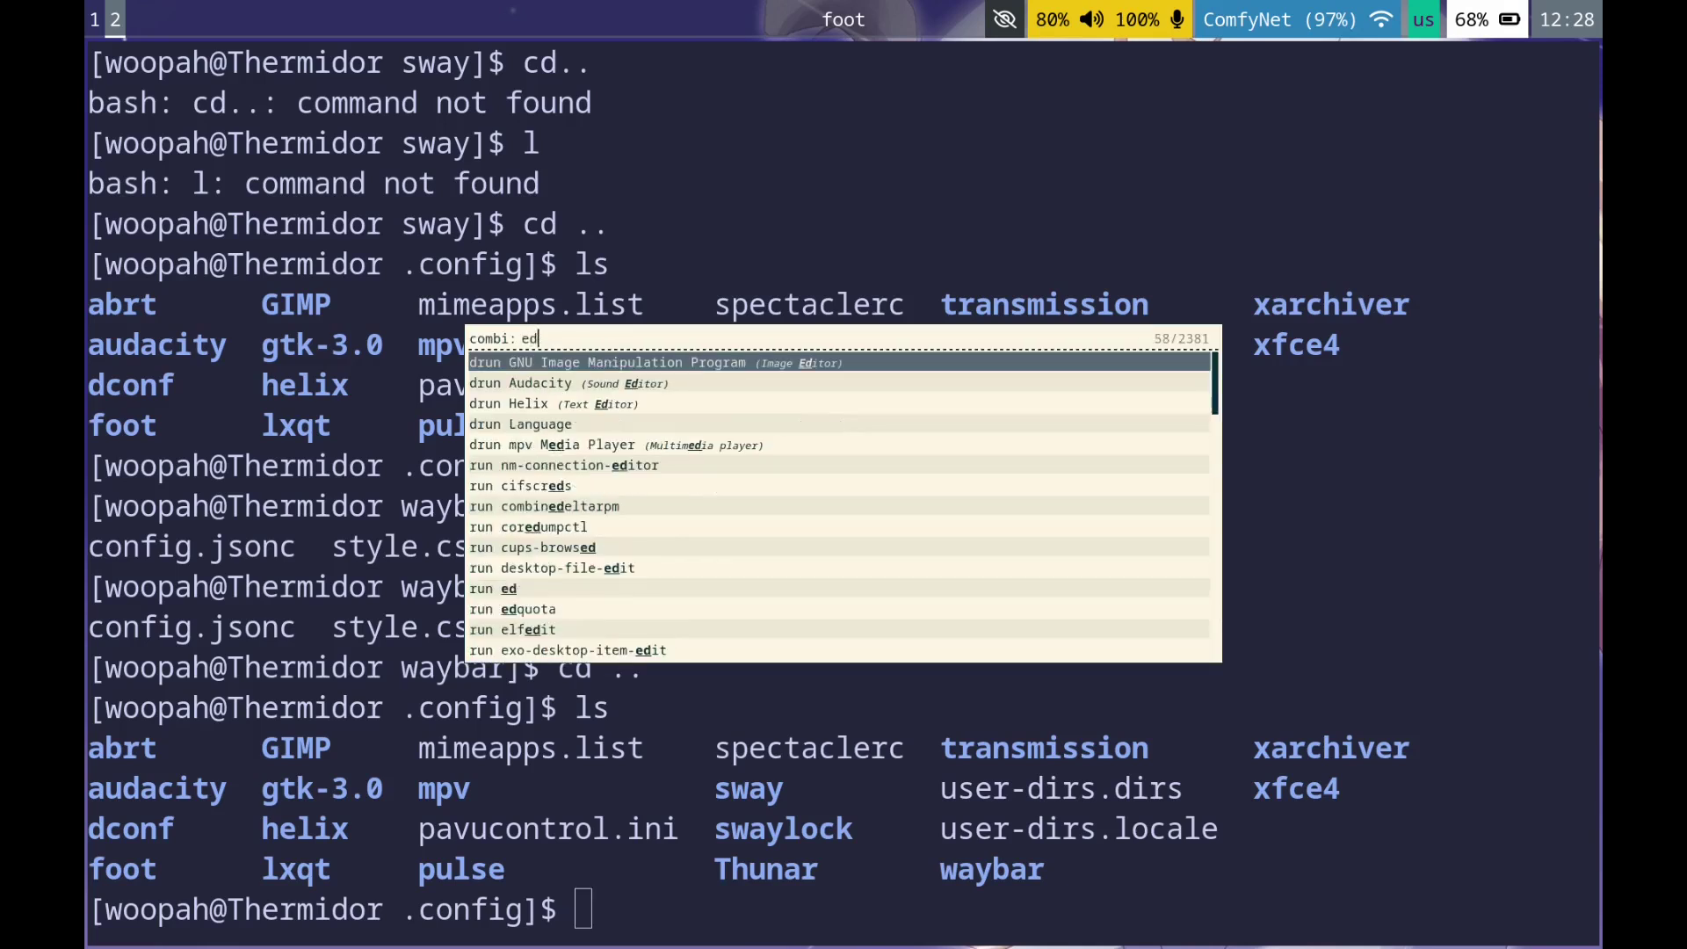
pyautogui.press('Down')
pyautogui.press('Down')
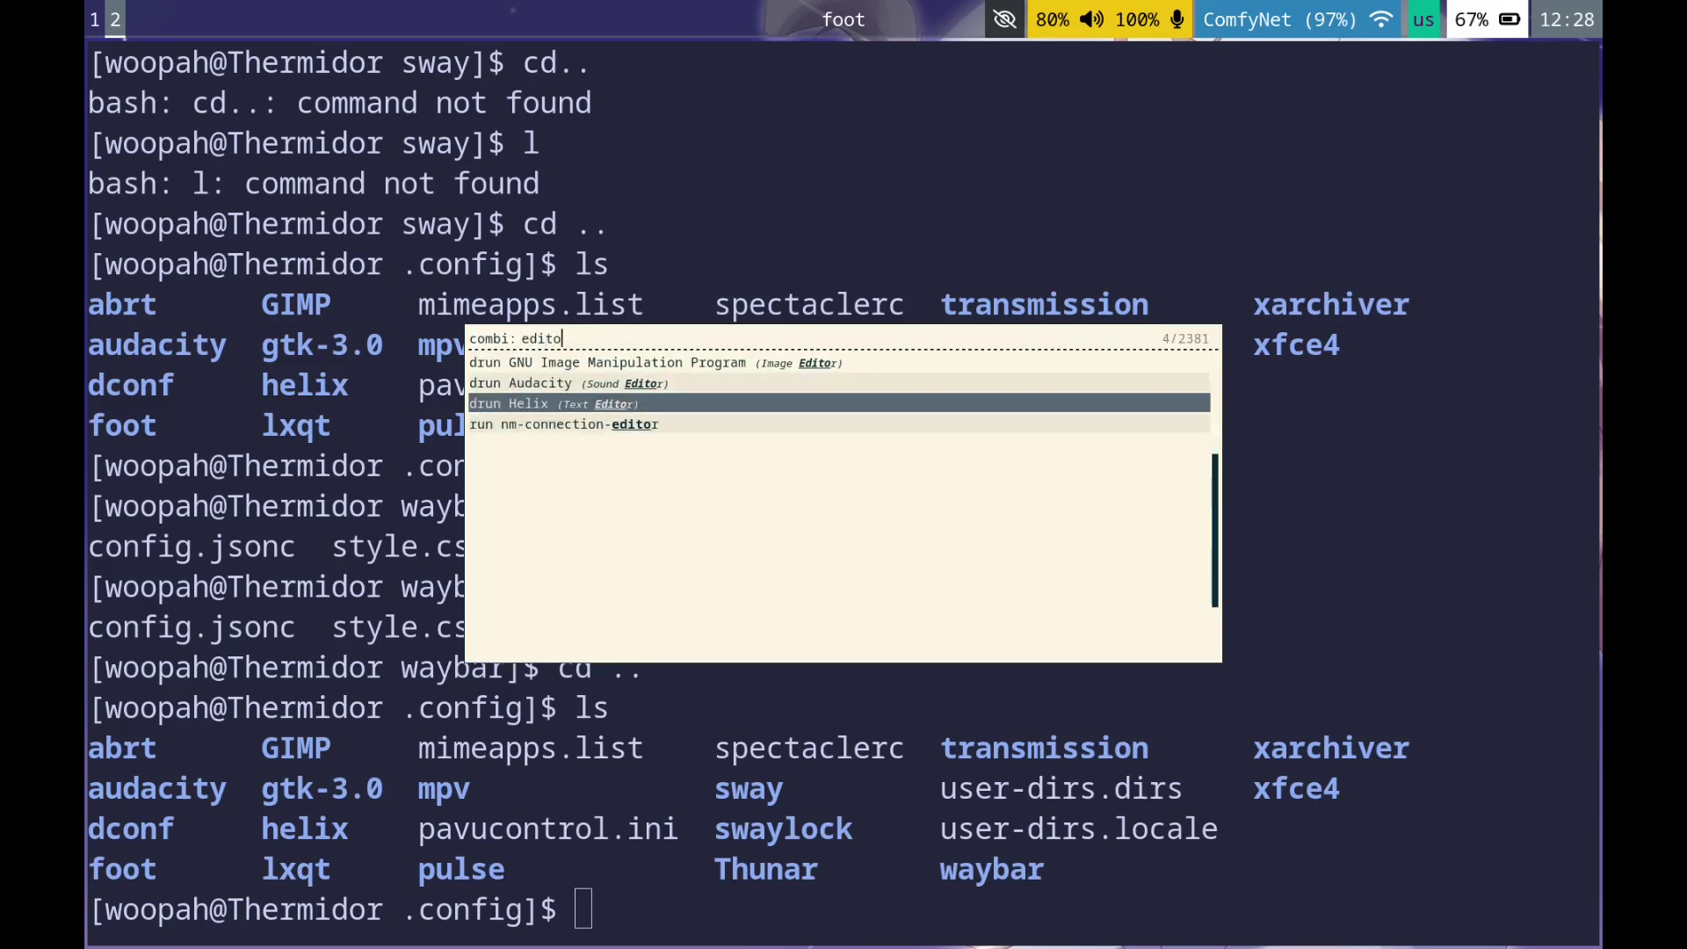
pyautogui.press('Down')
pyautogui.press('Up')
pyautogui.press('Up')
pyautogui.press('Up')
pyautogui.press('BackSpace')
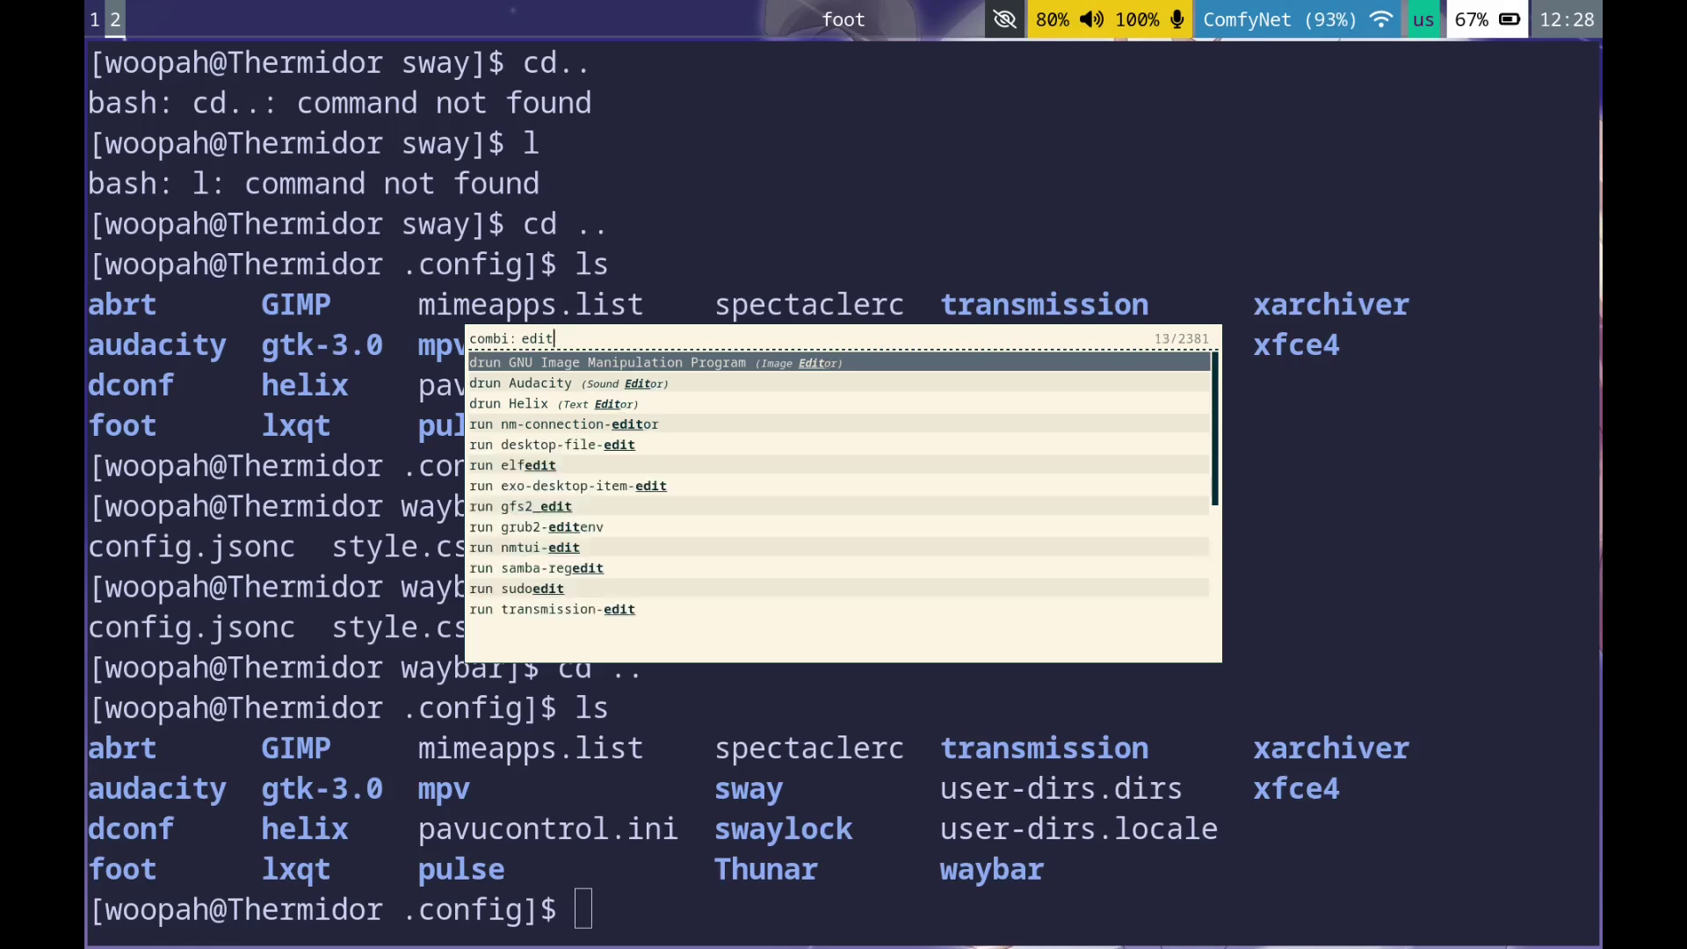
pyautogui.press('BackSpace')
pyautogui.press('BackSpace')
pyautogui.press('BackSpace')
pyautogui.press('BackSpace')
pyautogui.write('text')
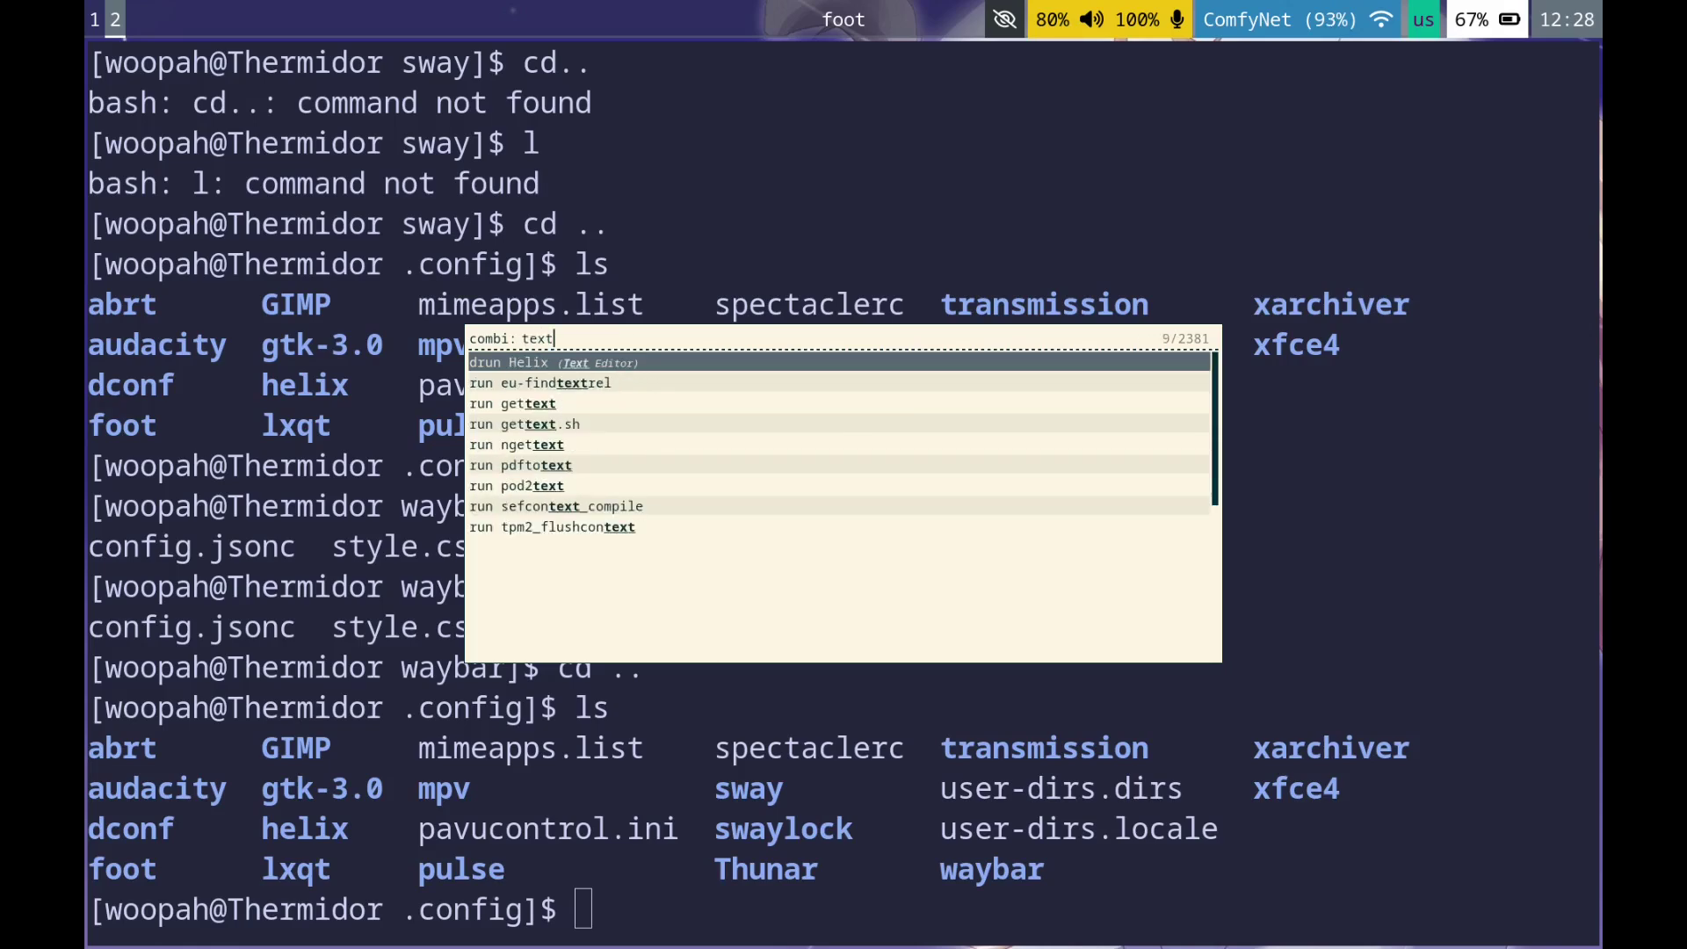
pyautogui.press('BackSpace')
pyautogui.press('BackSpace')
pyautogui.press('Escape')
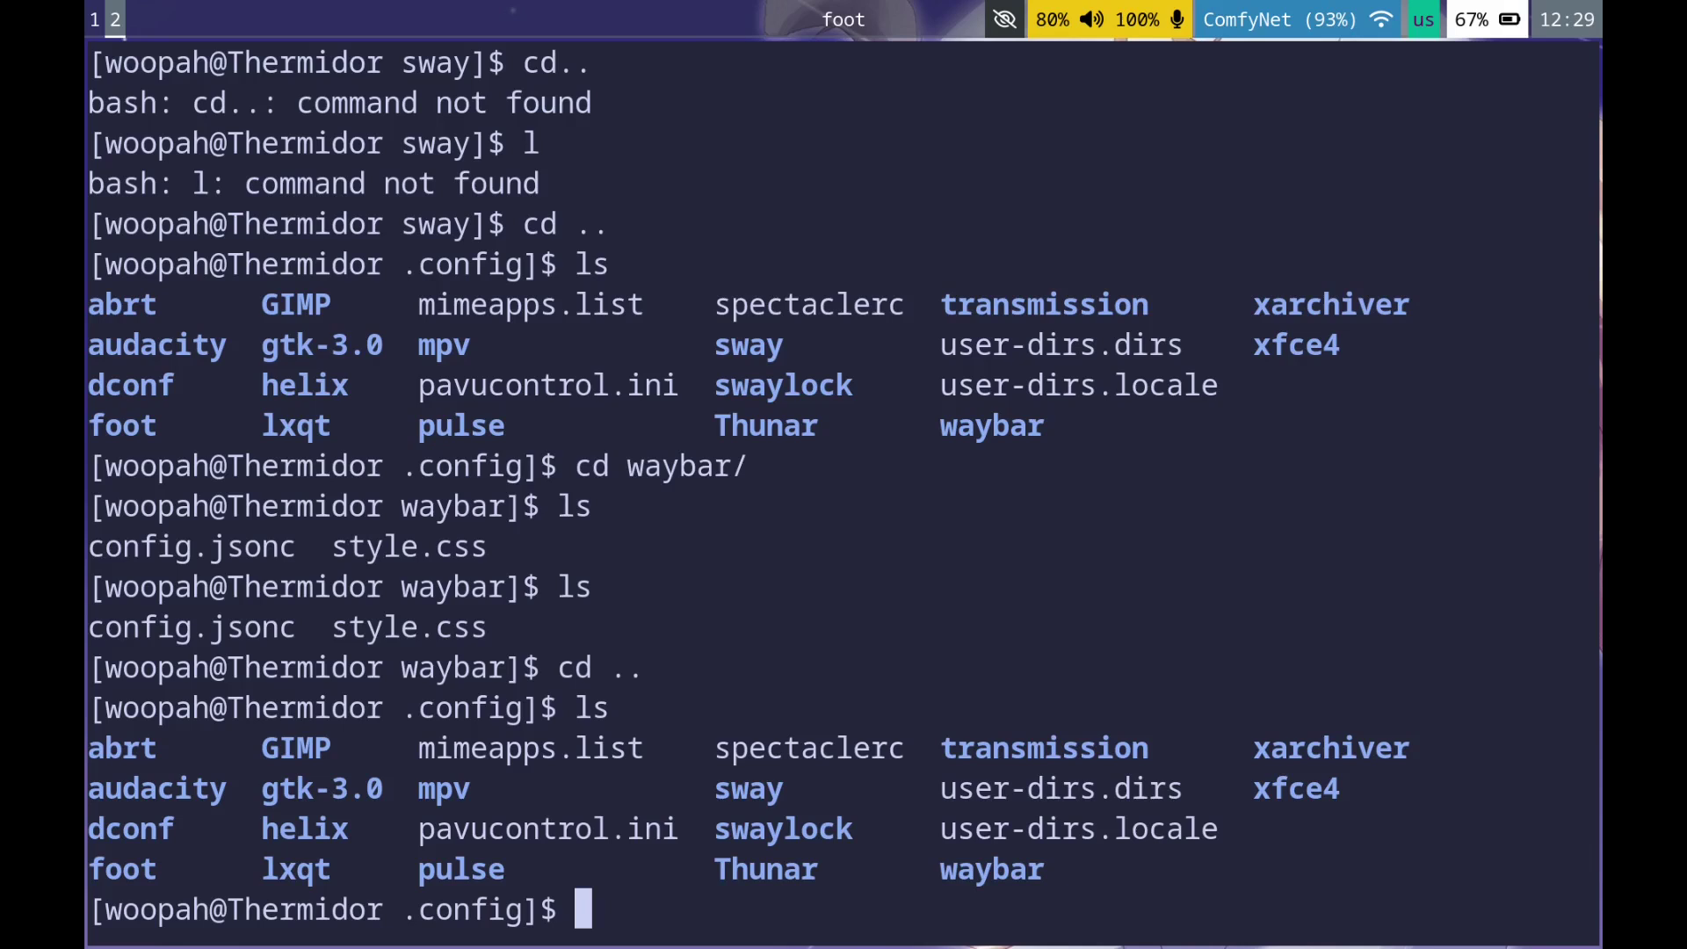
# Step: Close the terminal and launch Firefox from rofi
pyautogui.press('super+shift+q')
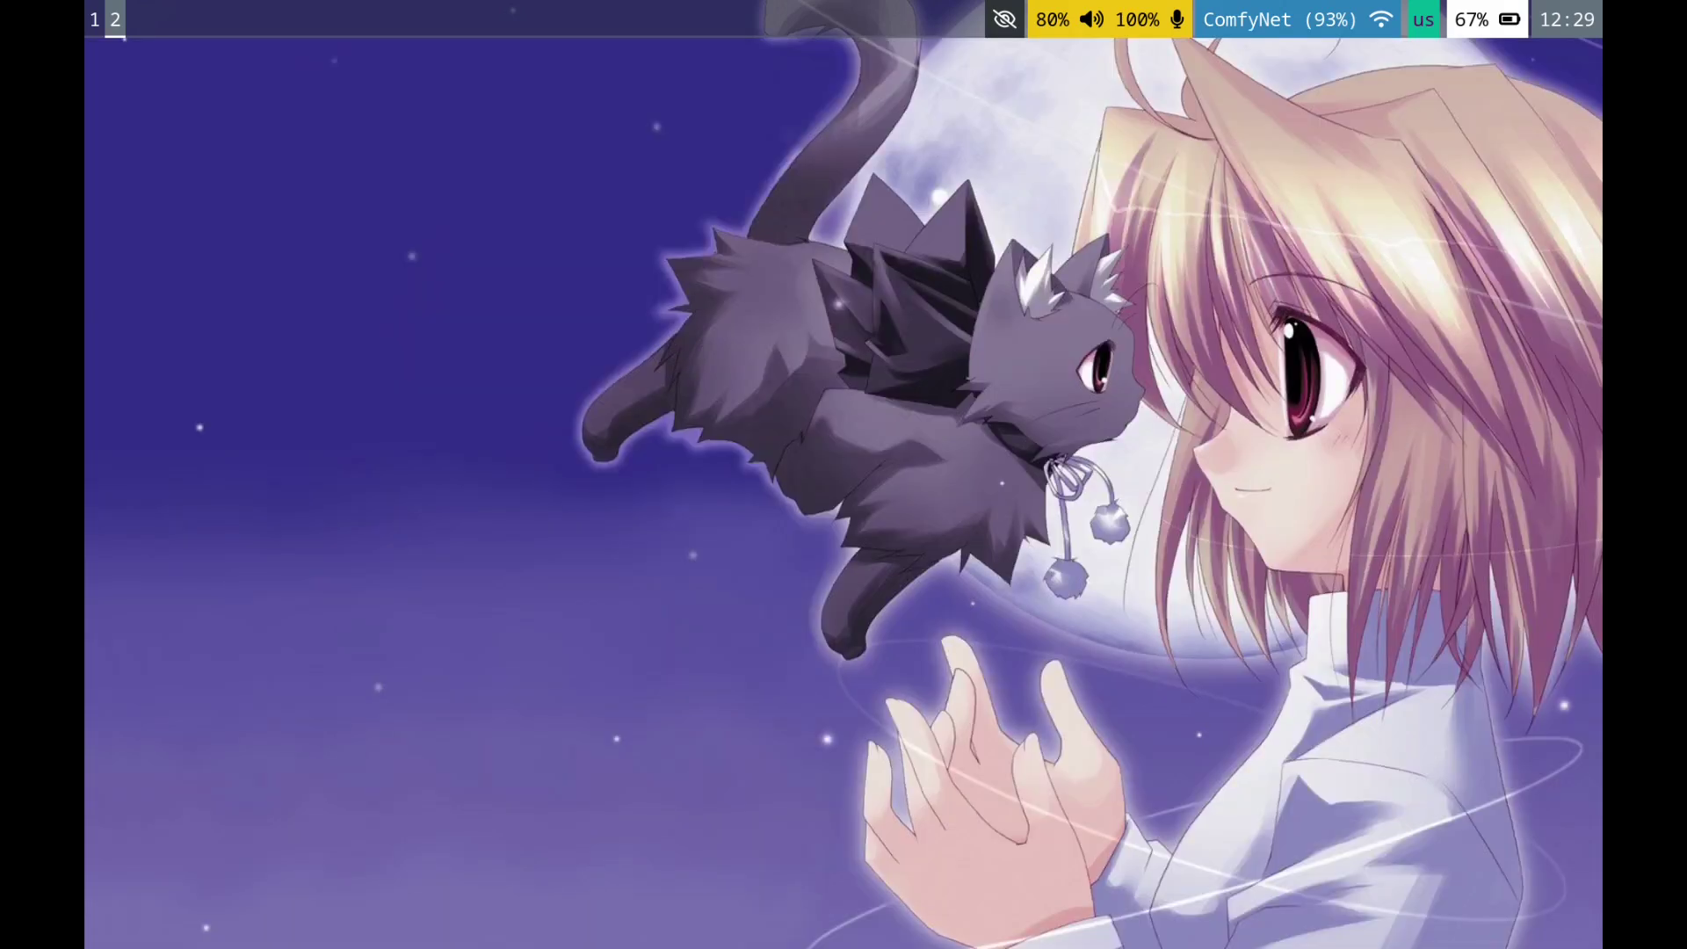
pyautogui.press('super+d')
pyautogui.write('fir')
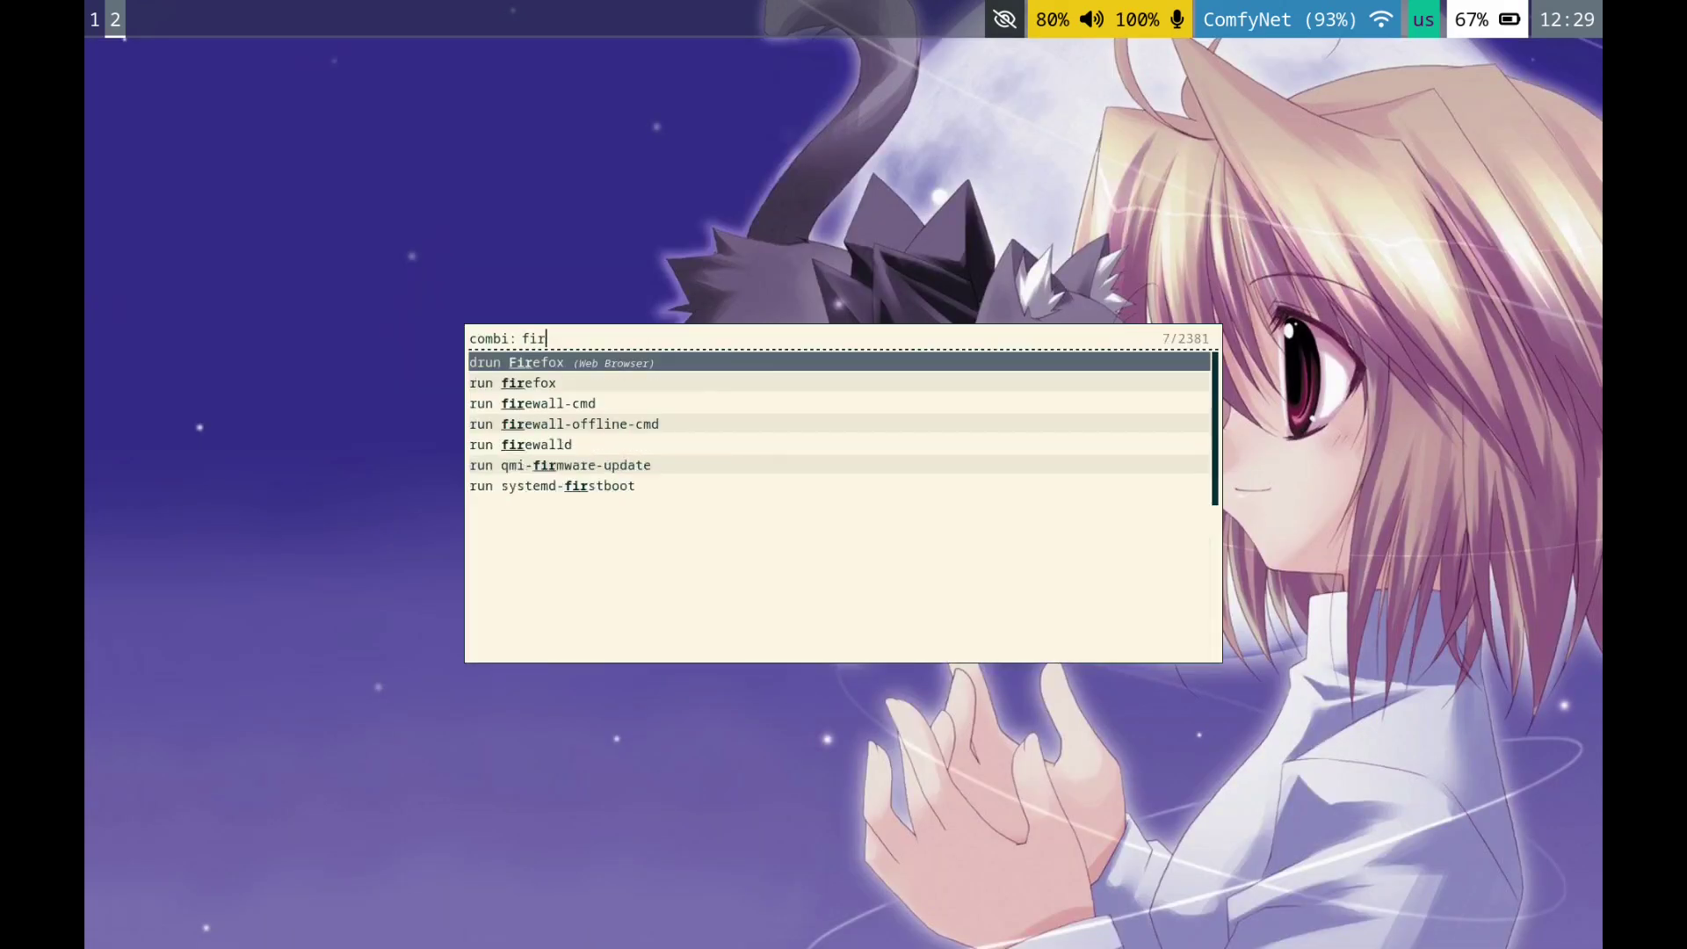
pyautogui.press('Return')
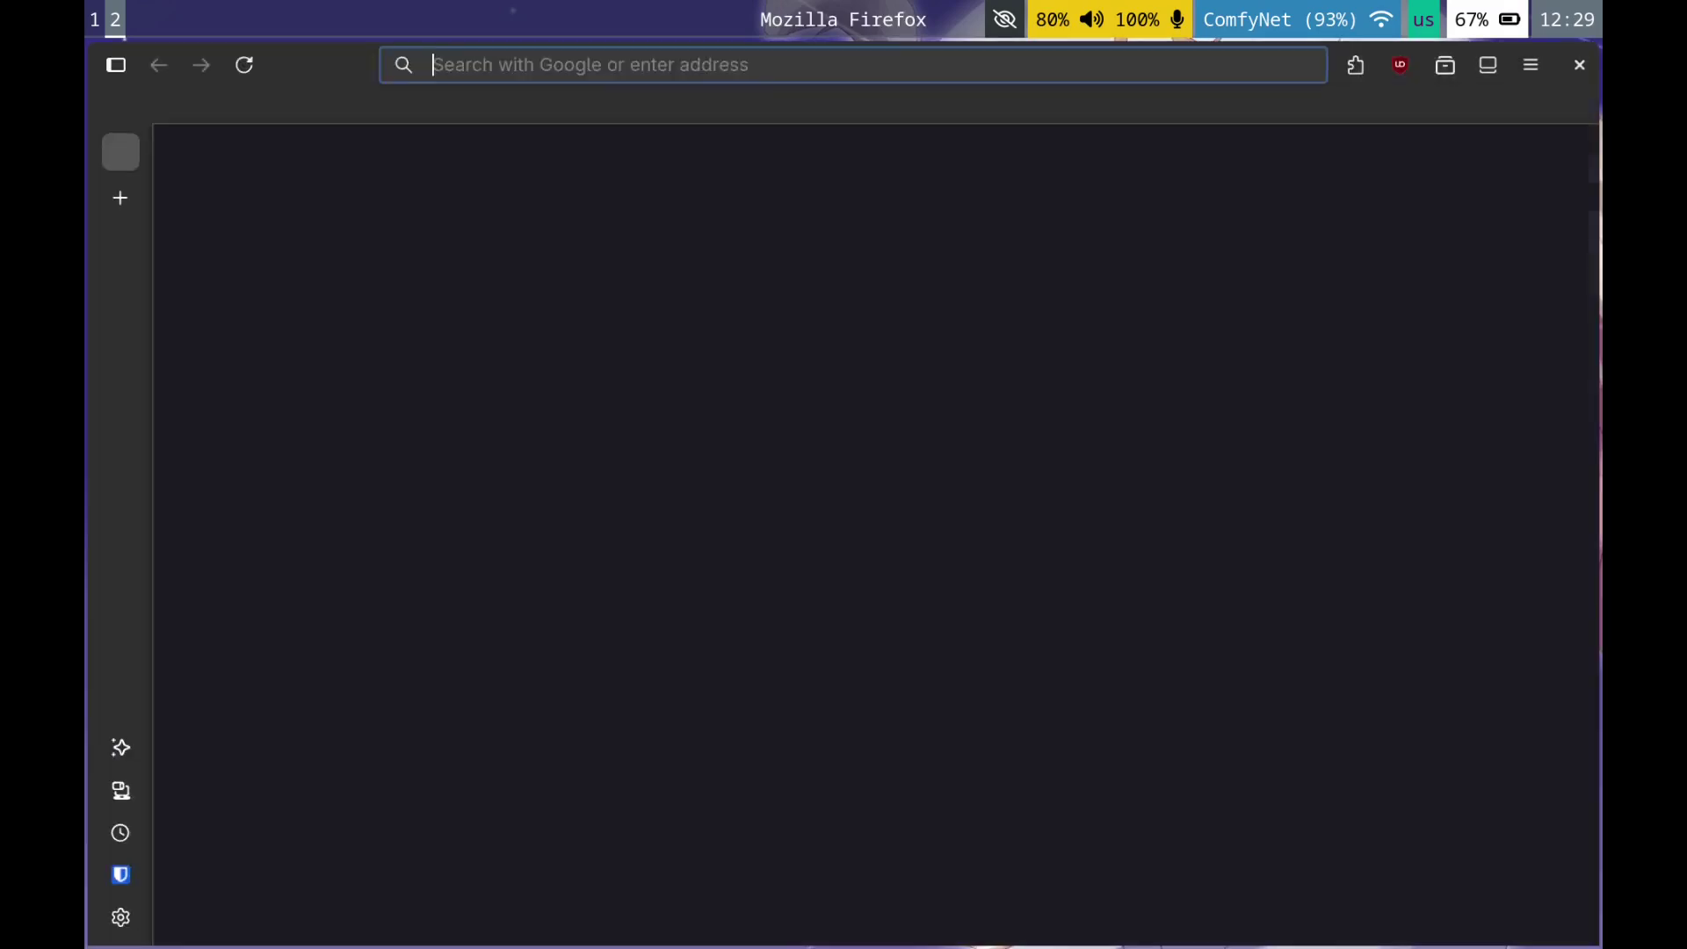
# Step: Load youtube.com, then open news.ycombinator.com in a second tab
pyautogui.write('youtube.com')
pyautogui.press('Return')
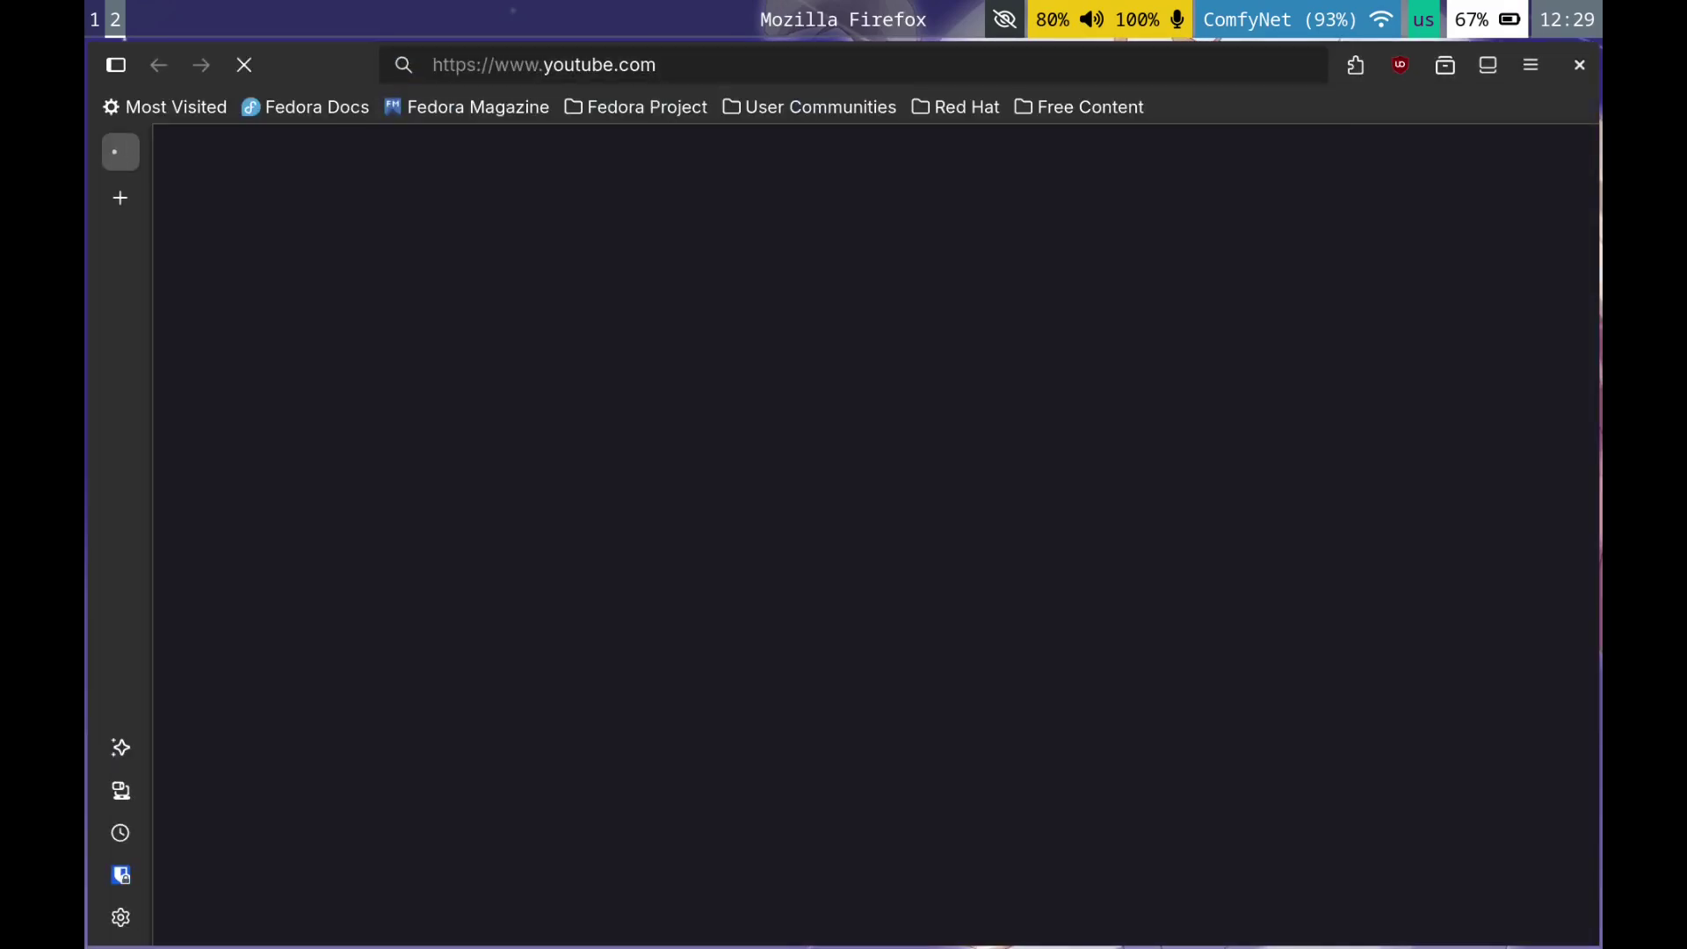
pyautogui.hotkey('ctrl', 't')
pyautogui.write('news')
pyautogui.press('Return')
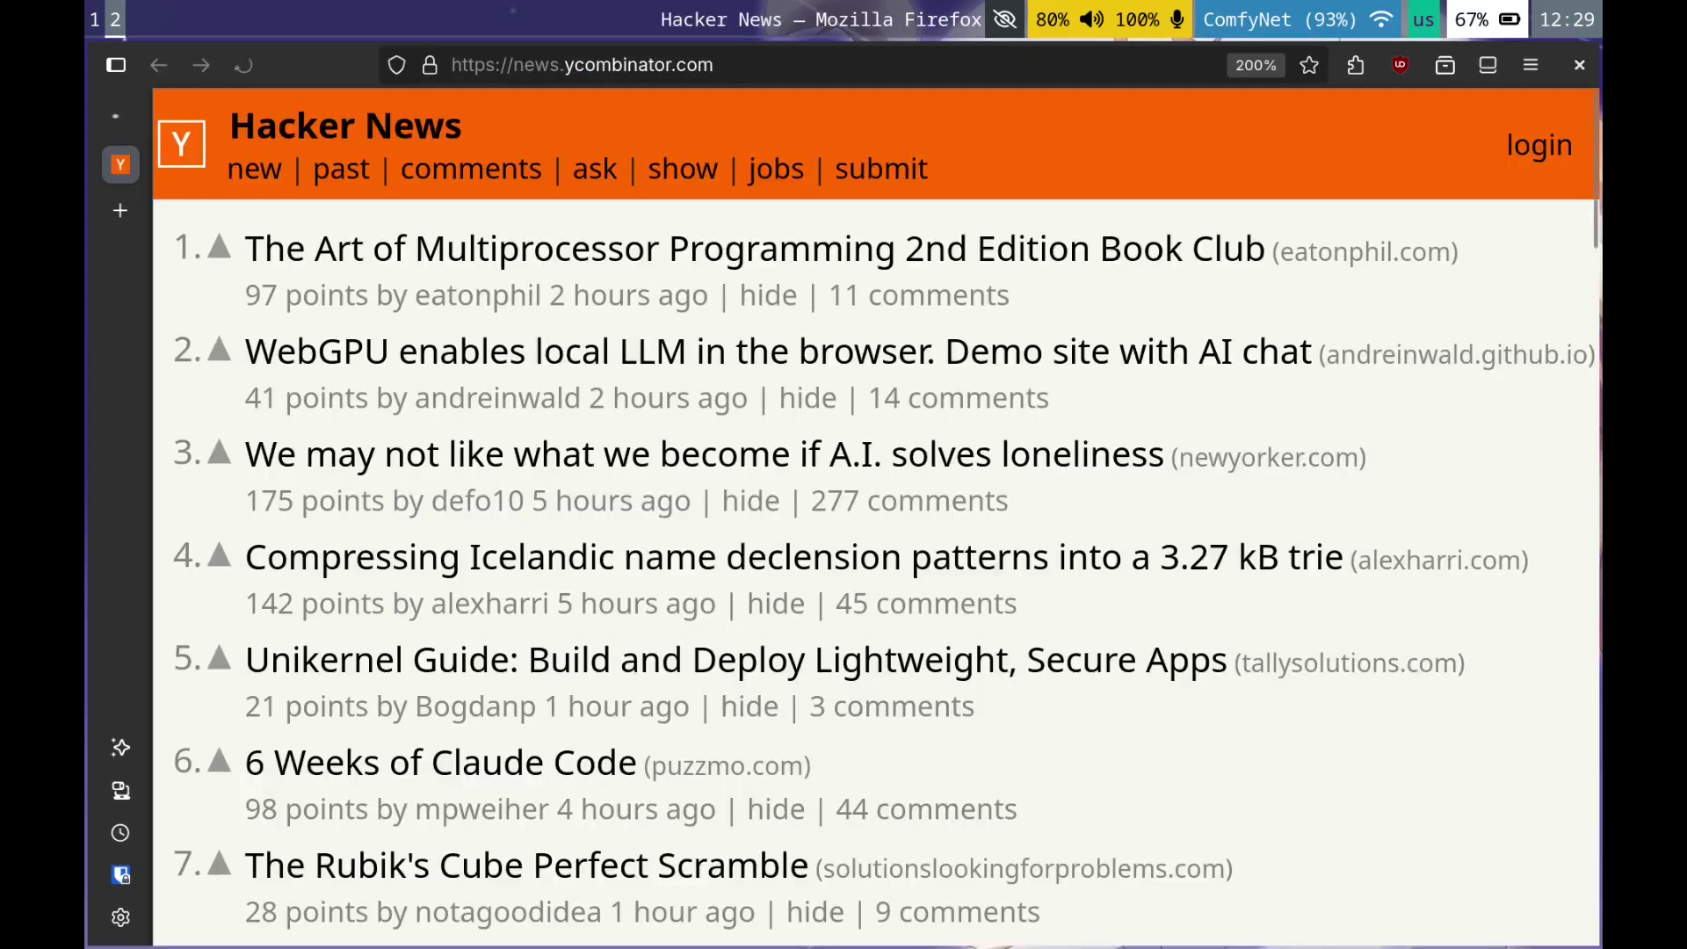
# Step: Cycle between the YouTube and Hacker News tabs, ending on Hacker News zoomed to 200%
pyautogui.hotkey('ctrl', 'Tab')
pyautogui.hotkey('ctrl', 'Tab')
pyautogui.hotkey('ctrl', 'Tab')
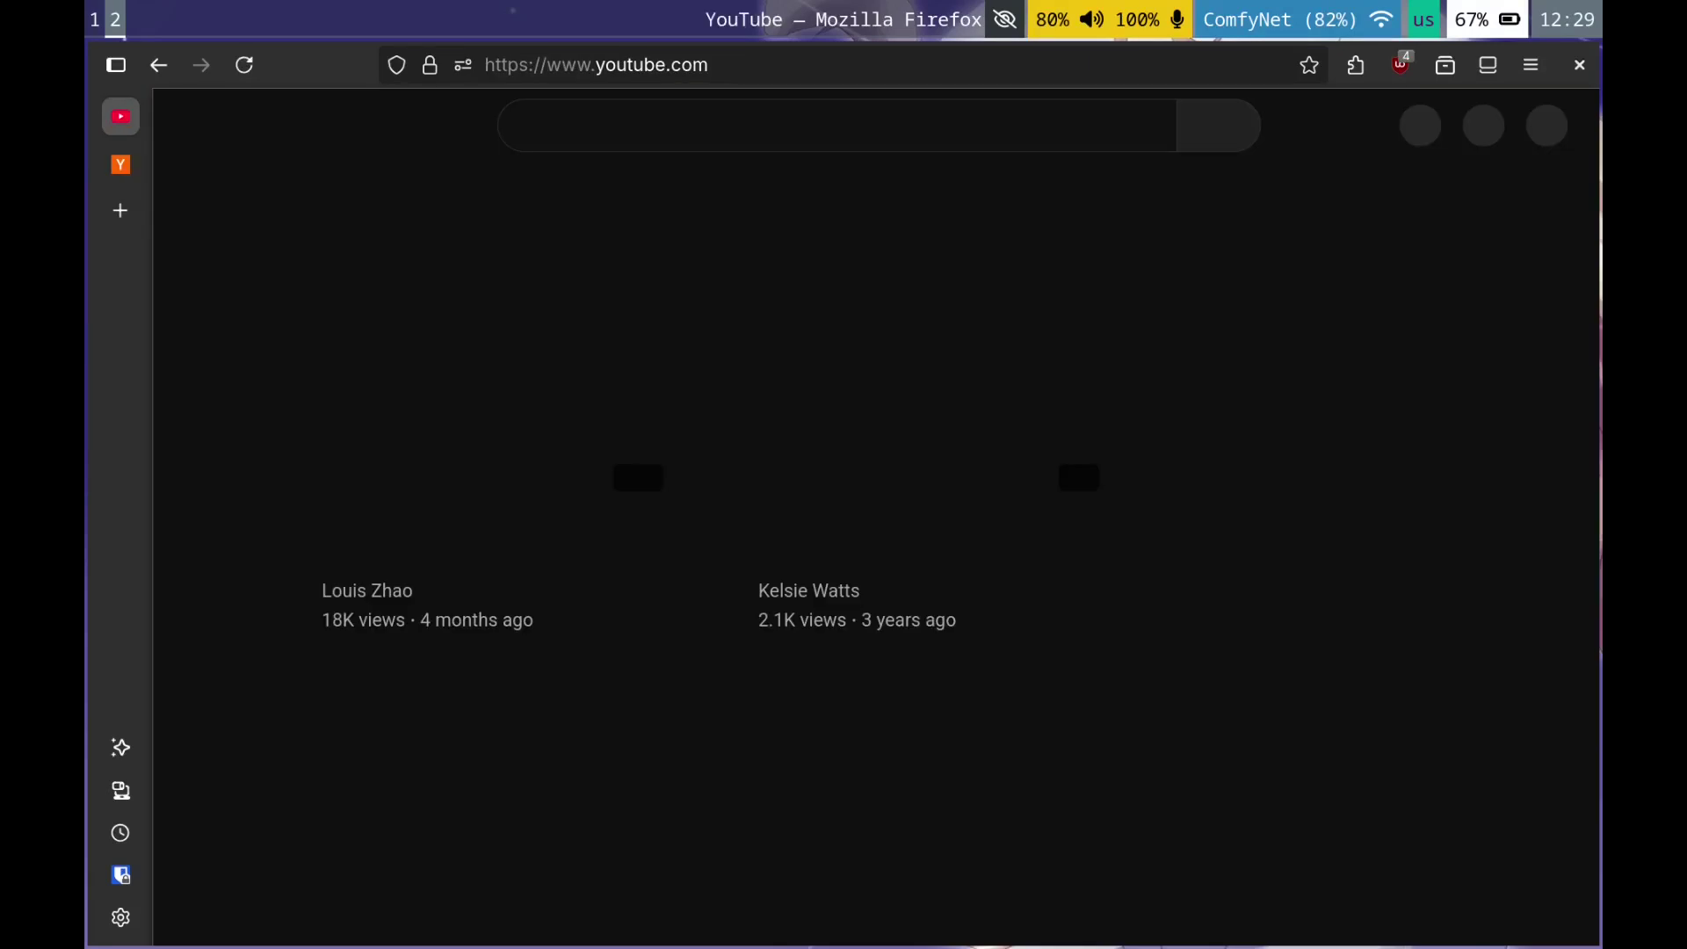
pyautogui.hotkey('ctrl', 'Tab')
pyautogui.hotkey('ctrl', 'Tab')
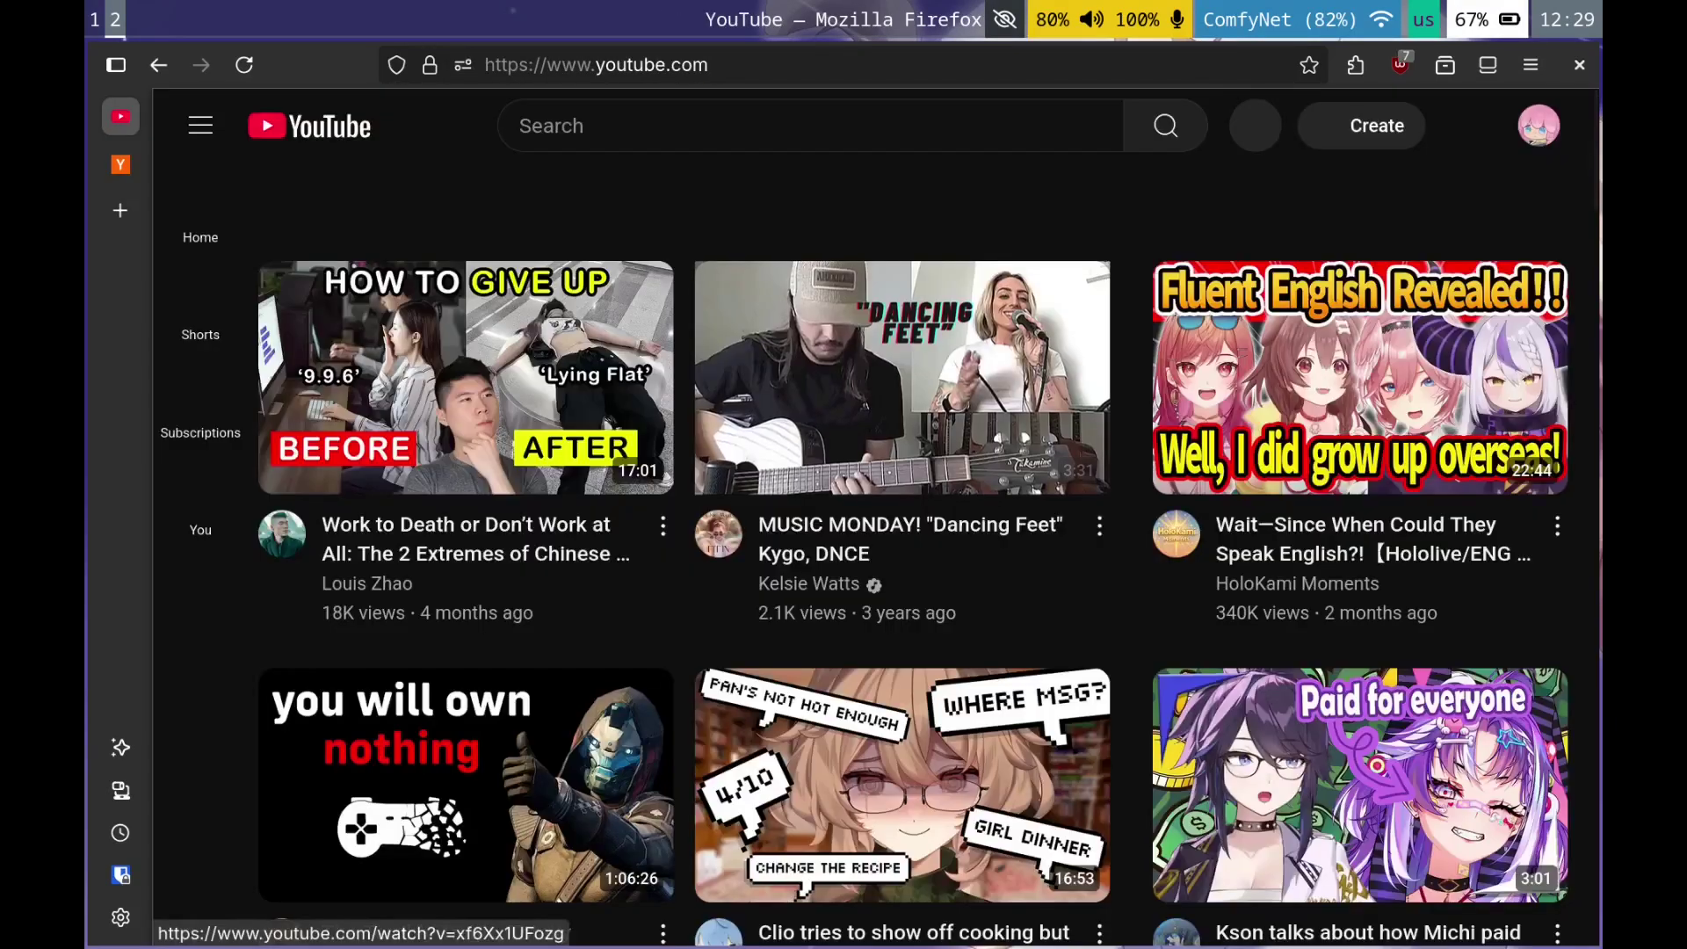
pyautogui.hotkey('ctrl', 'Tab')
pyautogui.hotkey('ctrl', 'Tab')
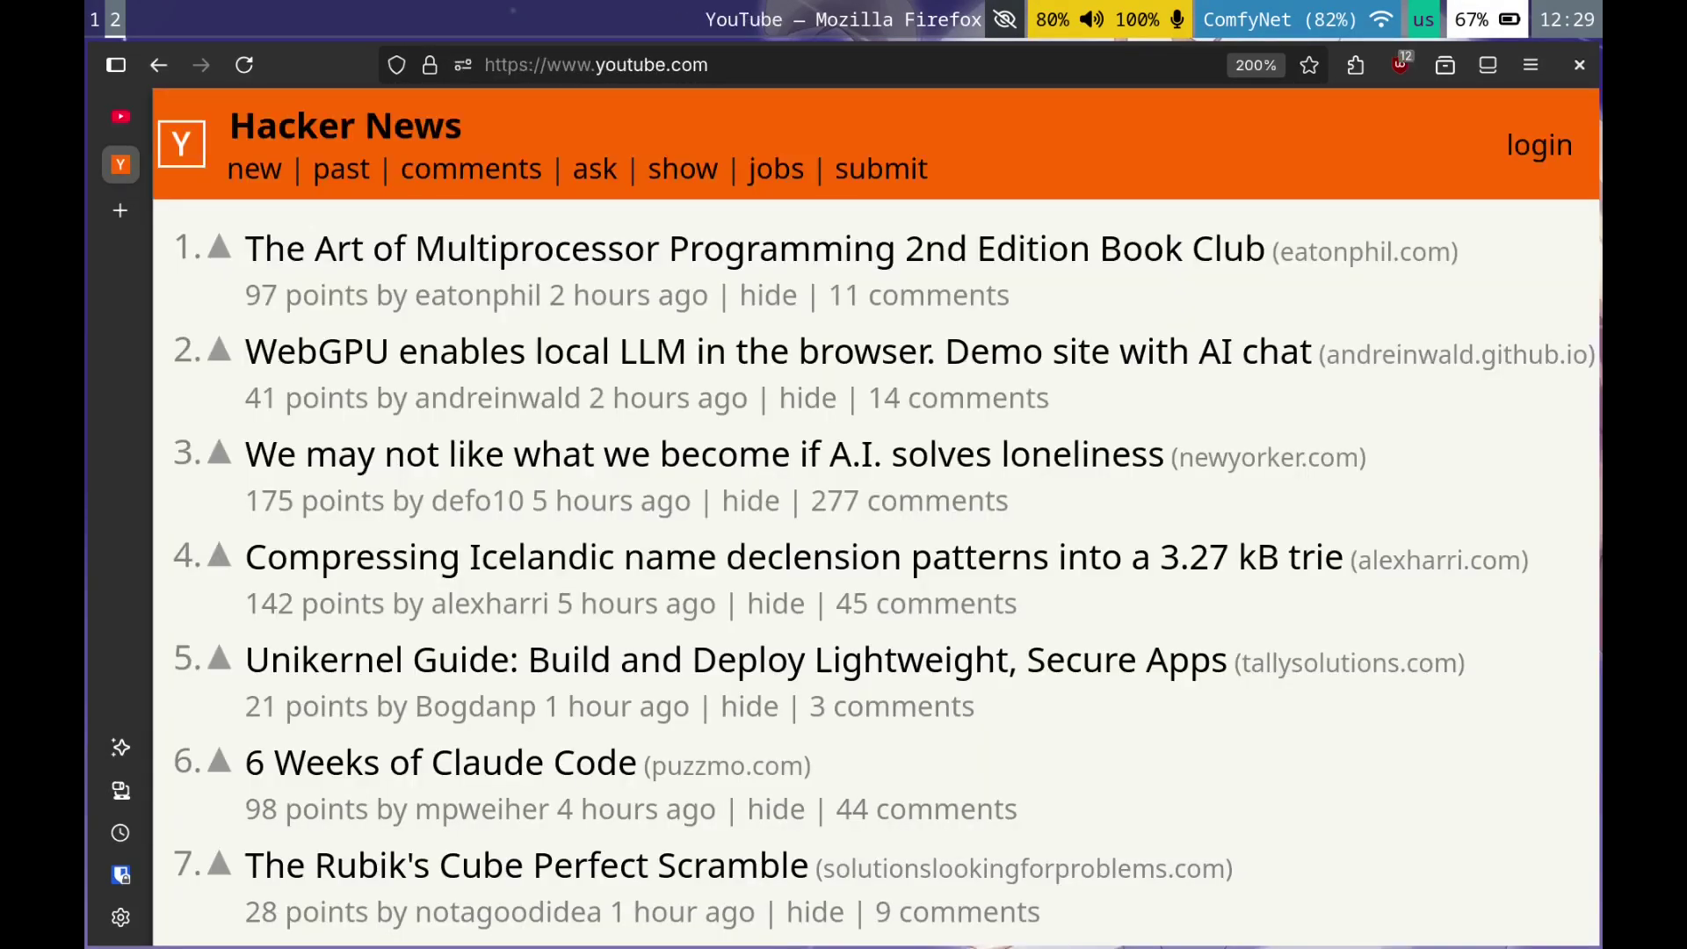
pyautogui.hotkey('ctrl', 'Tab')
pyautogui.hotkey('ctrl', '+')
pyautogui.hotkey('ctrl', '+')
pyautogui.hotkey('ctrl', '+')
pyautogui.hotkey('ctrl', '+')
pyautogui.hotkey('ctrl', '+')
pyautogui.hotkey('ctrl', '+')
pyautogui.scroll(-10, 876, 517)
pyautogui.press('Home')
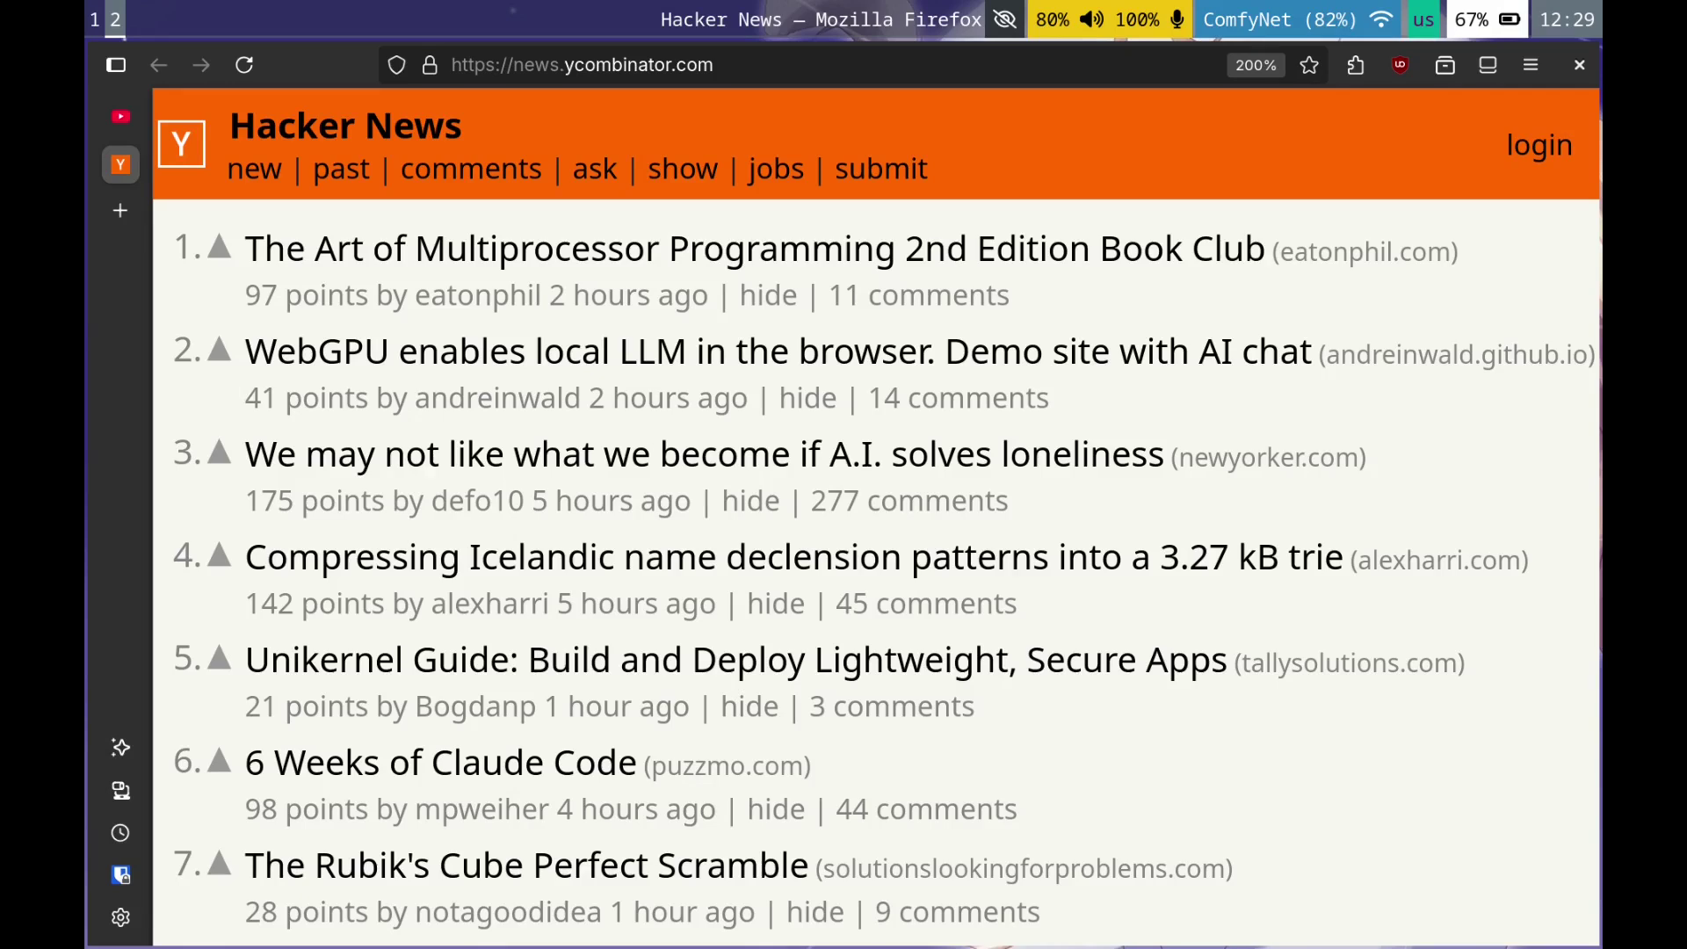
# Step: Scroll the Hacker News front page down past item 30 to the footer and search box
pyautogui.scroll(-10, 580, 450)
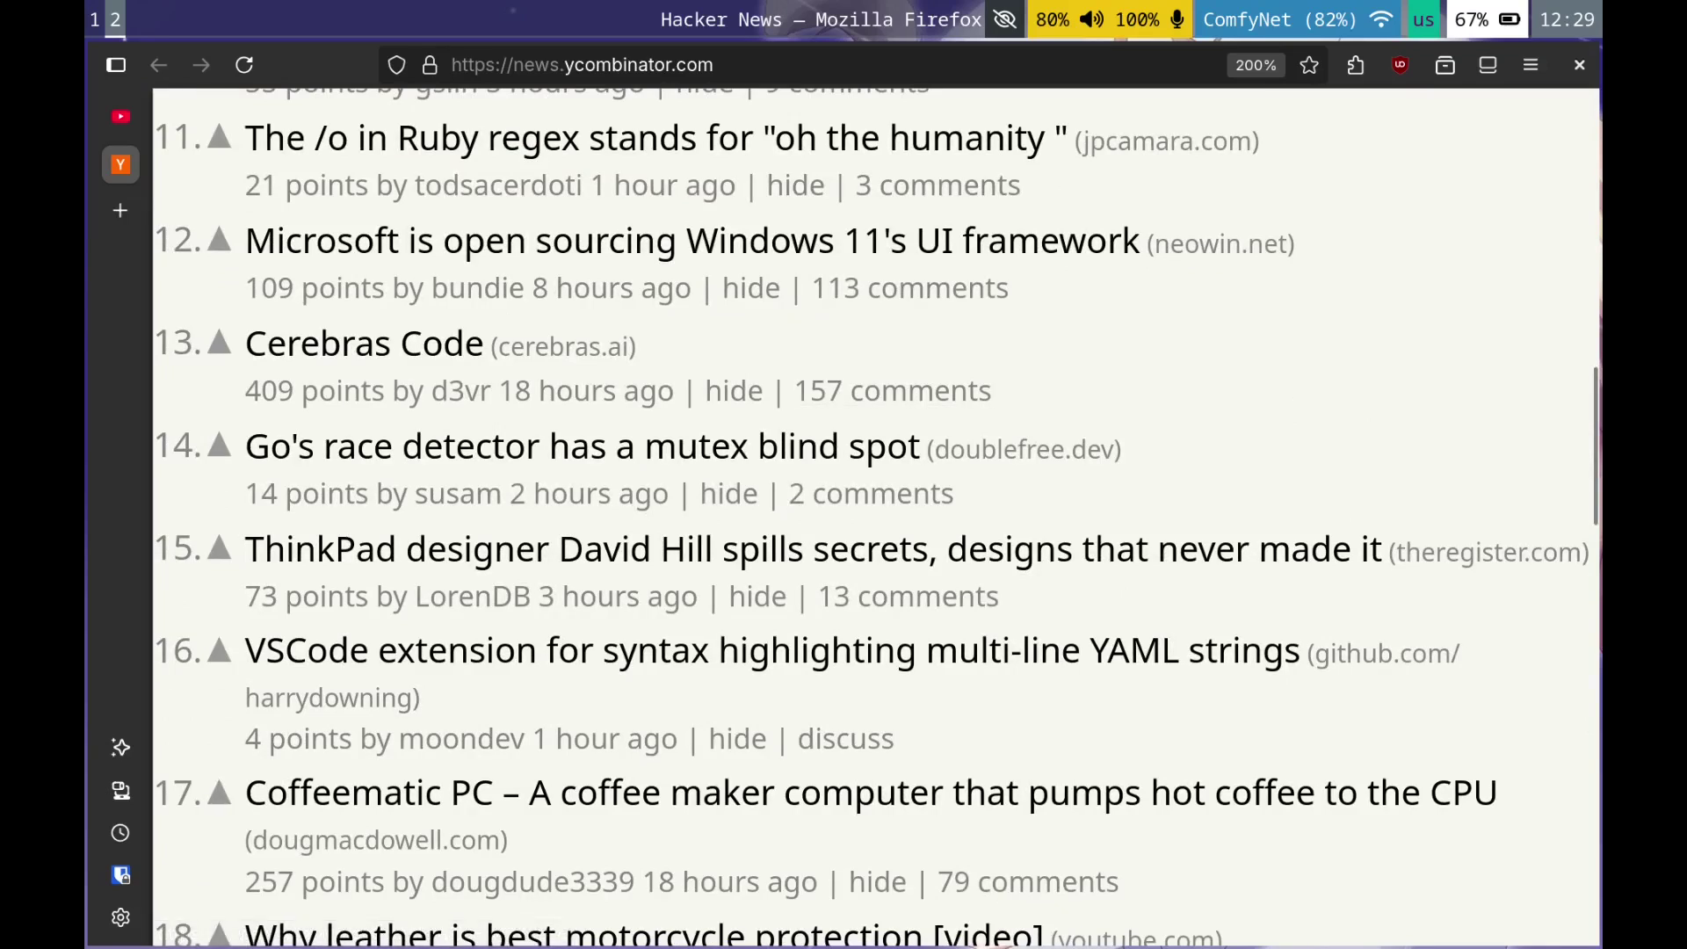
pyautogui.scroll(-9, 876, 518)
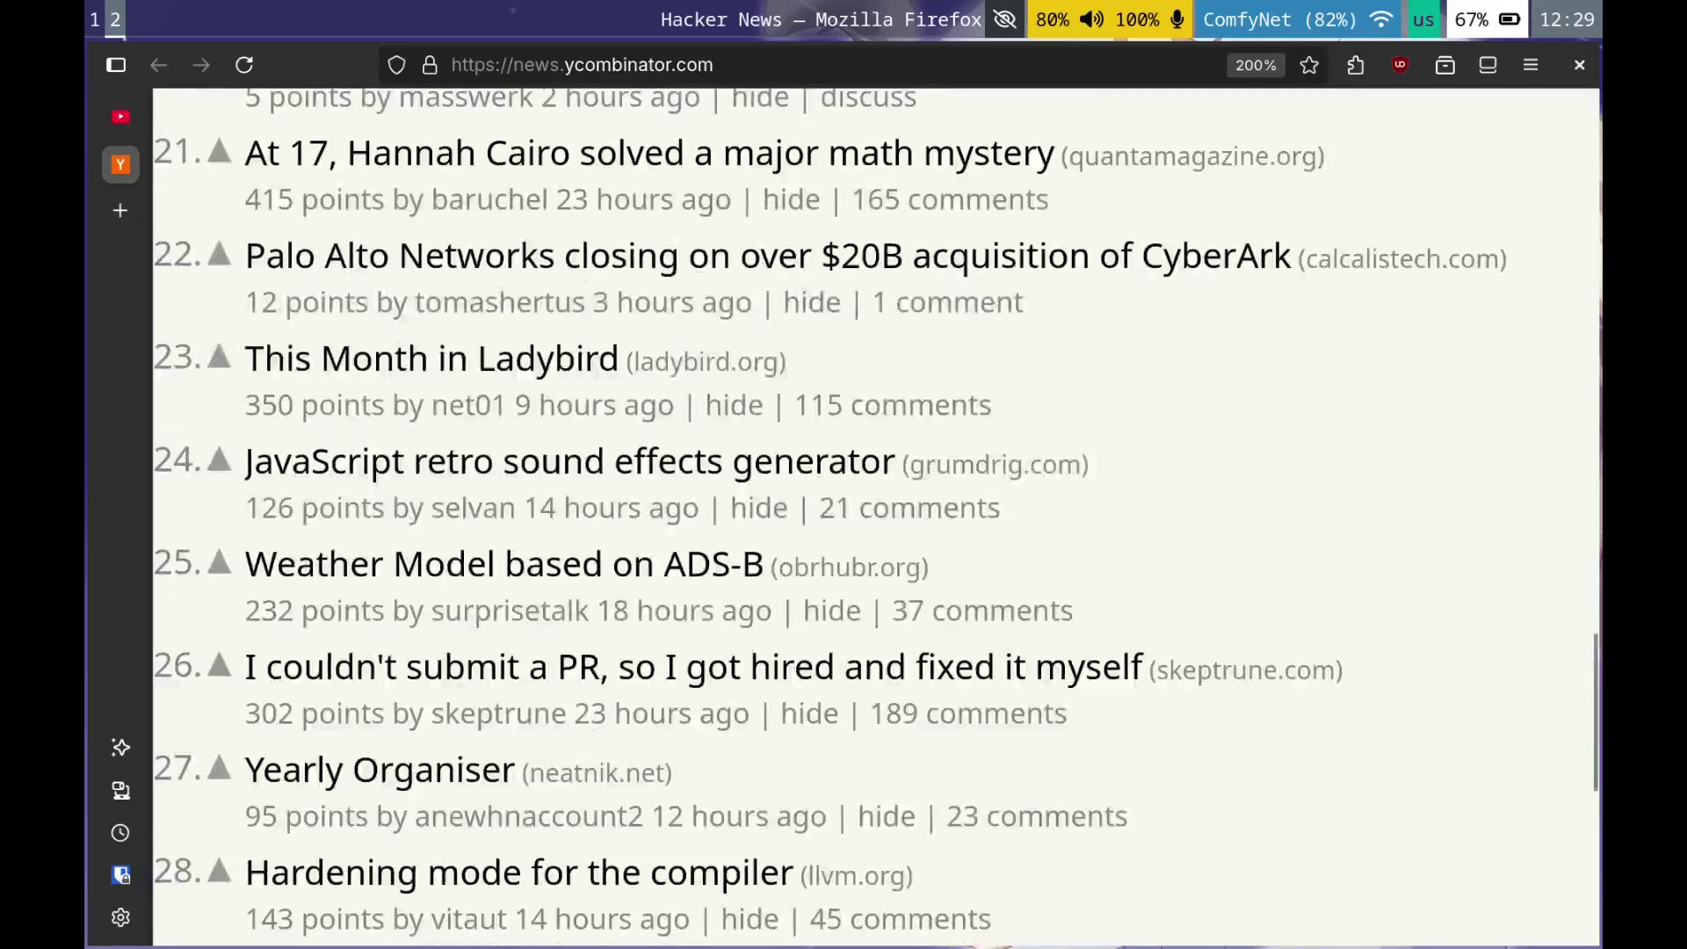
pyautogui.scroll(-7, 875, 518)
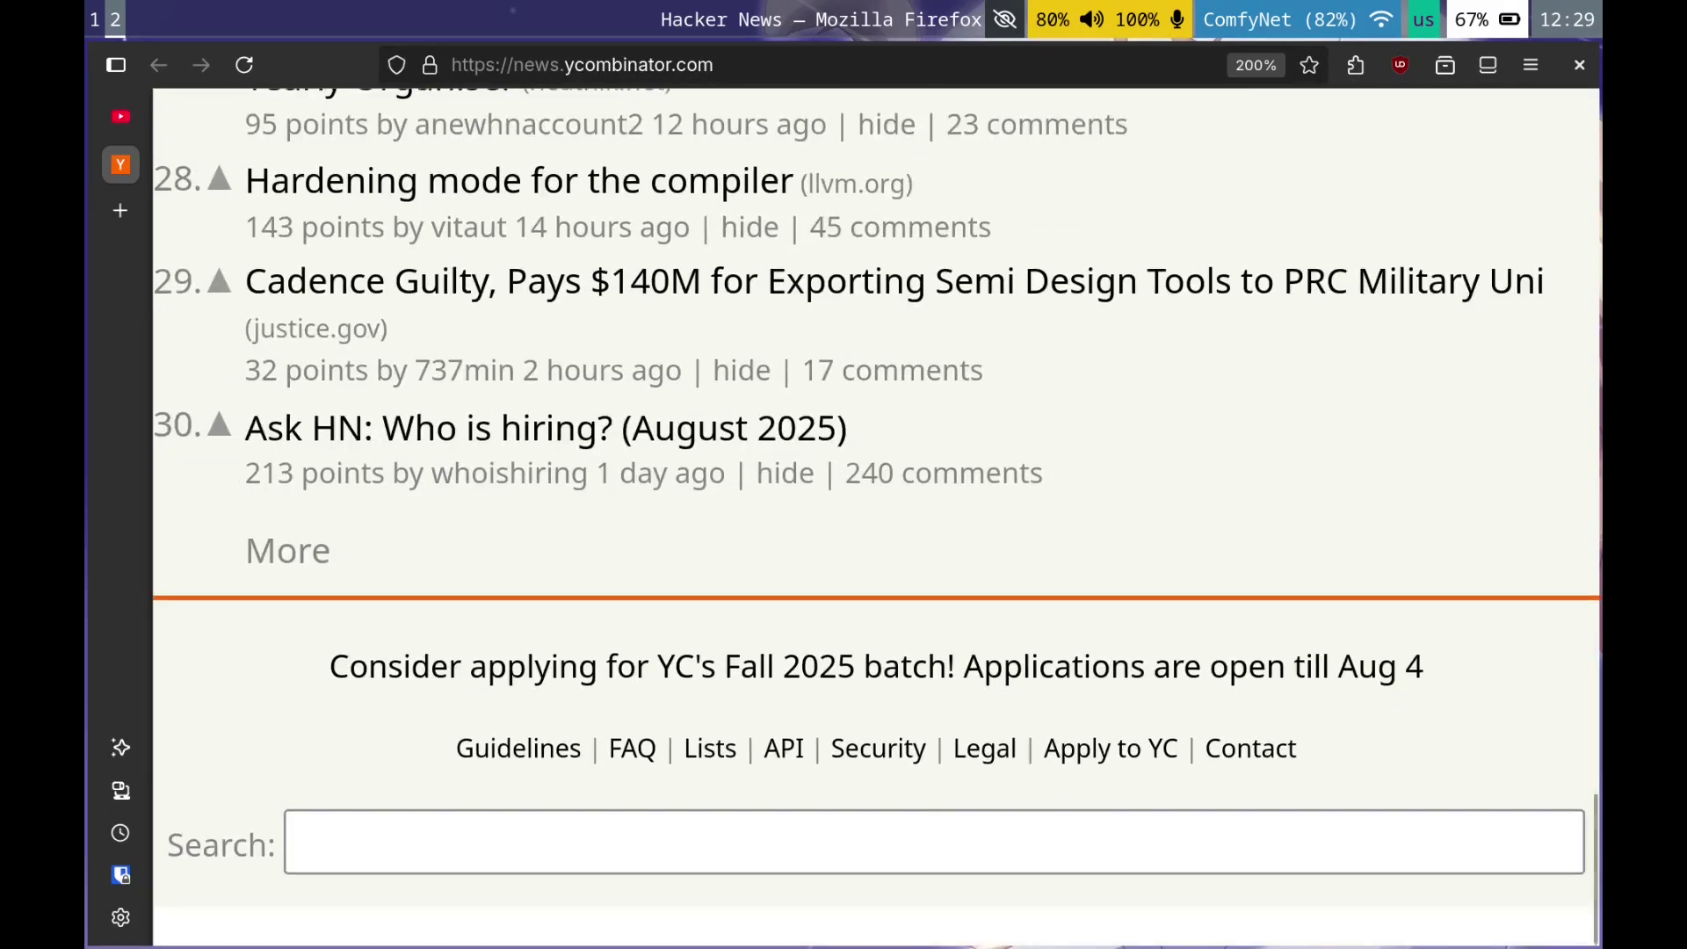
# Step: Jump to workspace 3 with Mod+3, leaving Firefox with Hacker News on workspace 2
pyautogui.press('super+3')
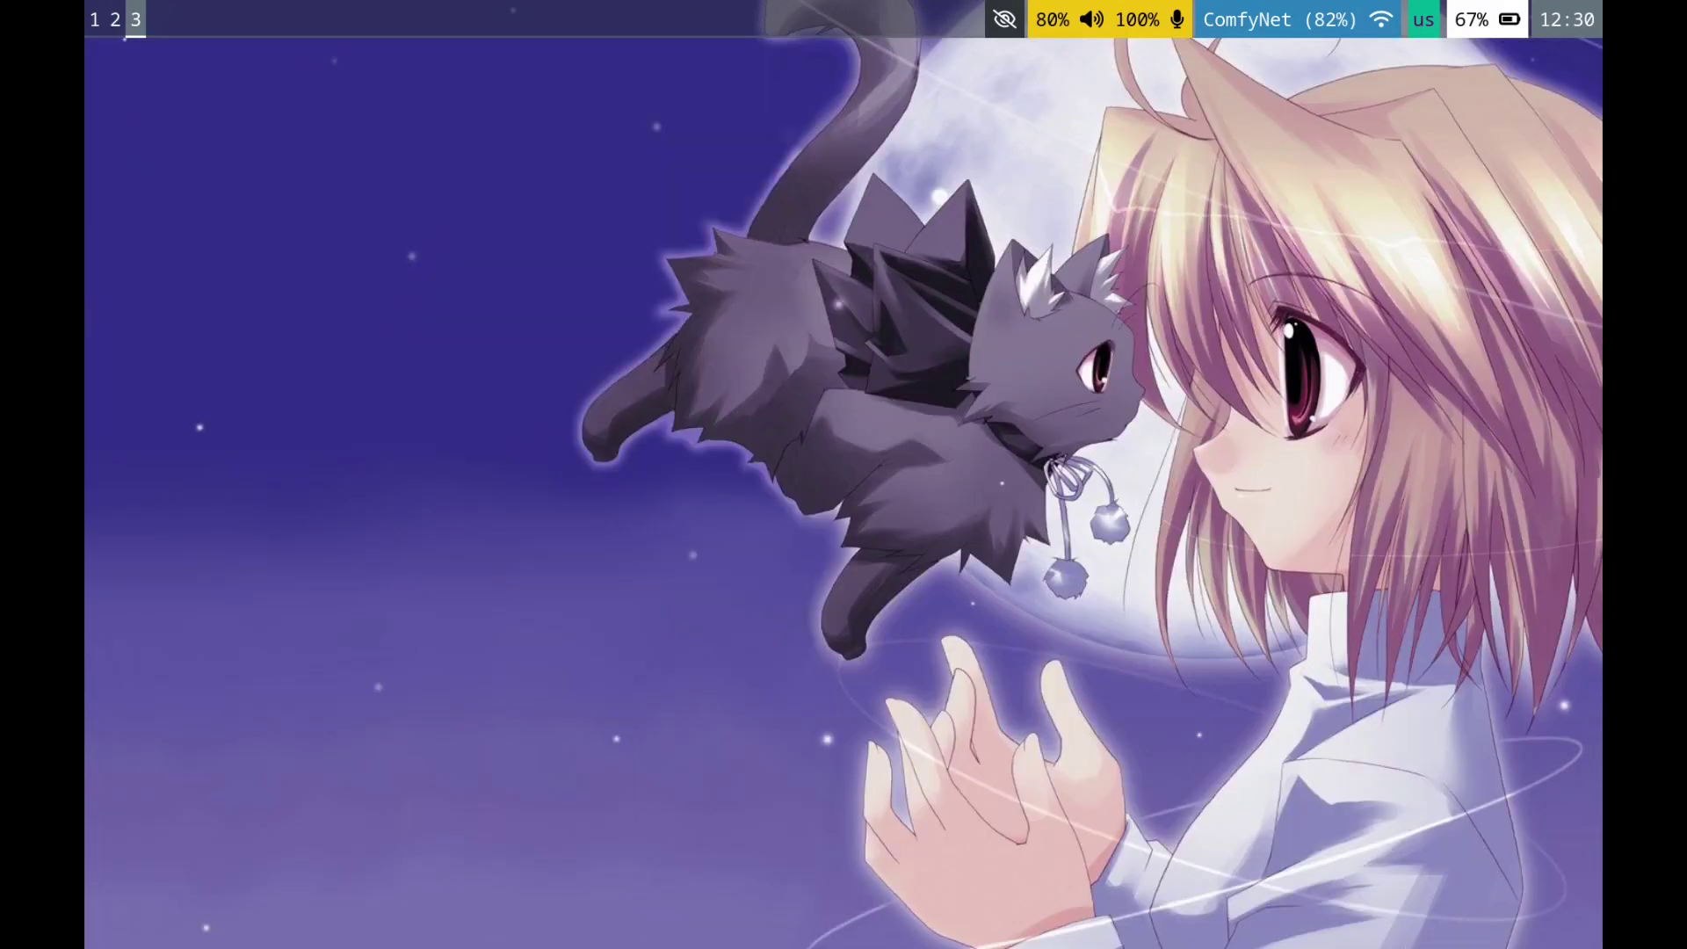